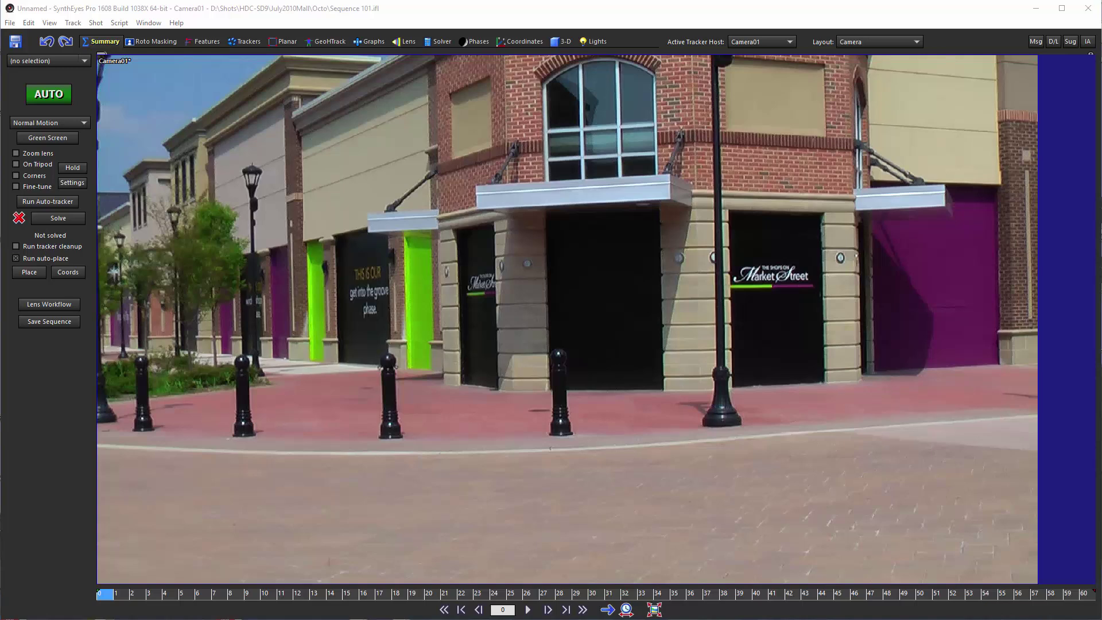
Browse the tracking and window menus without choosing any command
{"action": "left_click", "coordinate": [73, 22]}
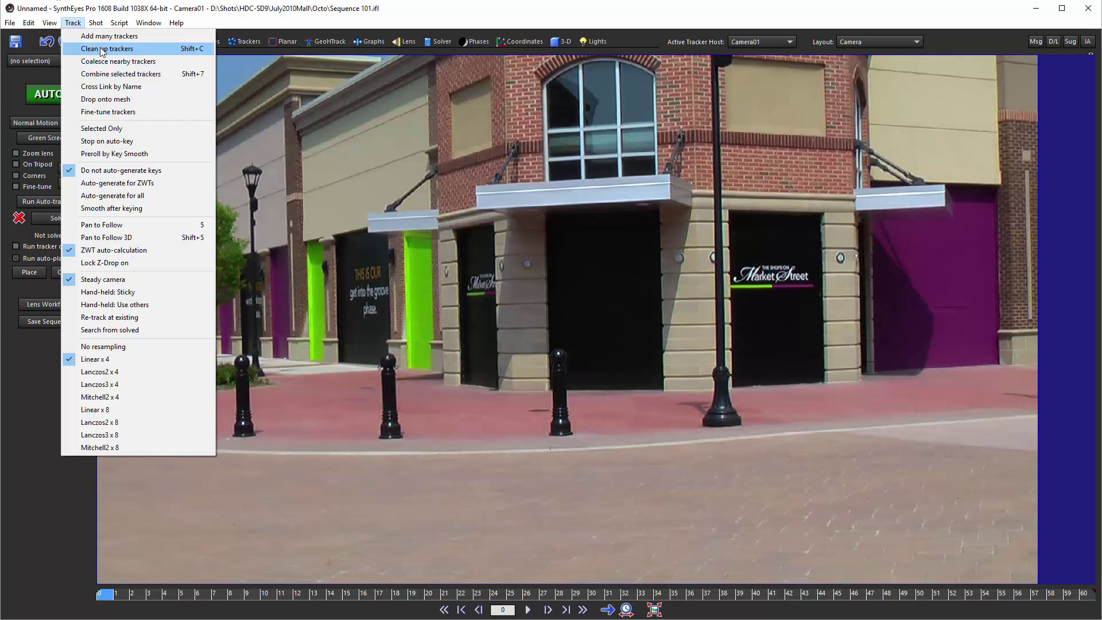
{"action": "left_click", "coordinate": [159, 23]}
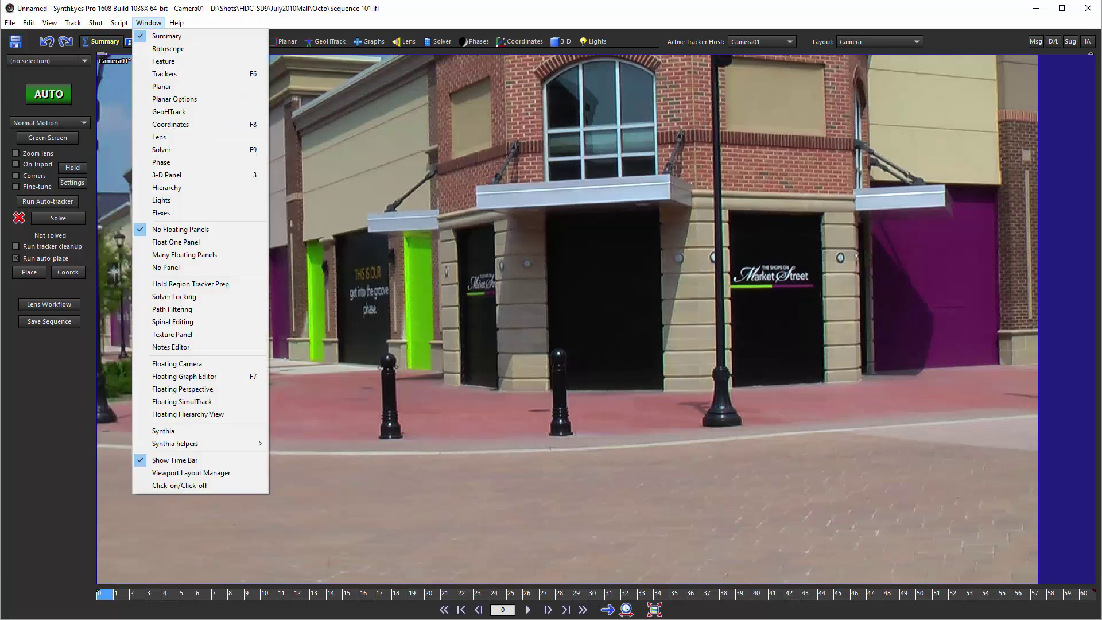
{"action": "left_click", "coordinate": [342, 7]}
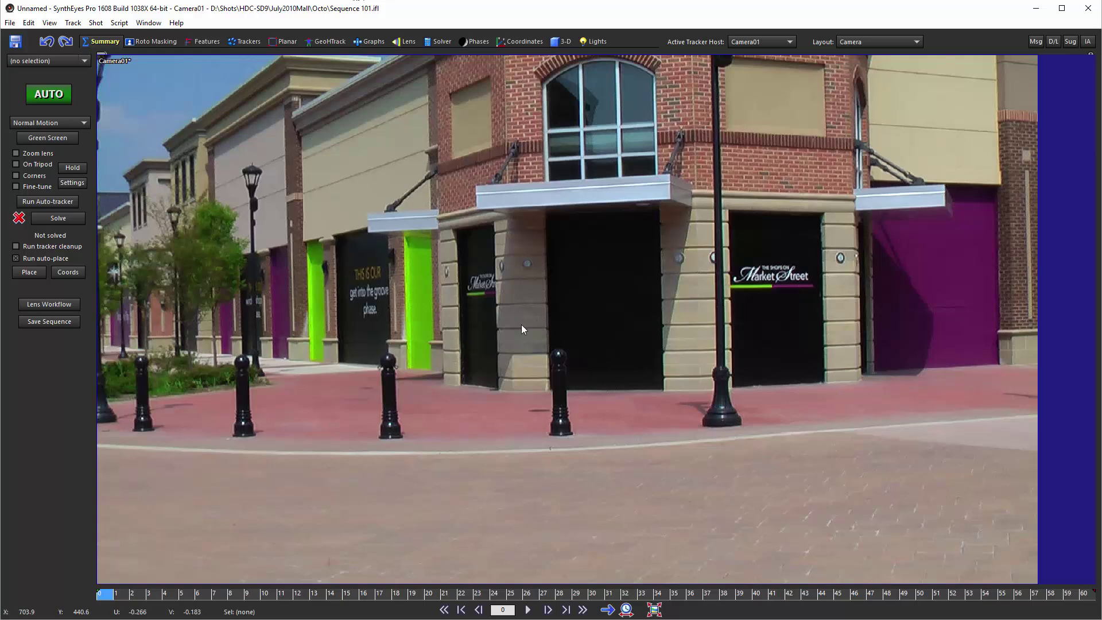
Review the footage around frames 19–22, then AUTO-track and solve the shot
{"action": "left_click", "coordinate": [424, 597]}
{"action": "left_click_drag", "start_coordinate": [424, 598], "coordinate": [169, 595]}
{"action": "left_click", "coordinate": [462, 594]}
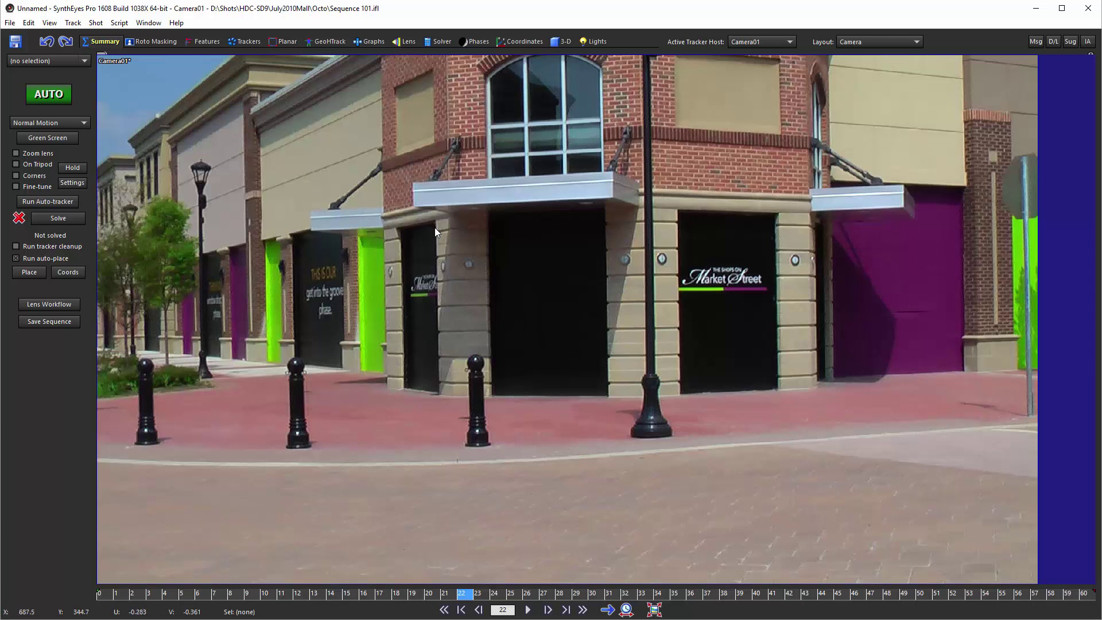
{"action": "left_click", "coordinate": [56, 95]}
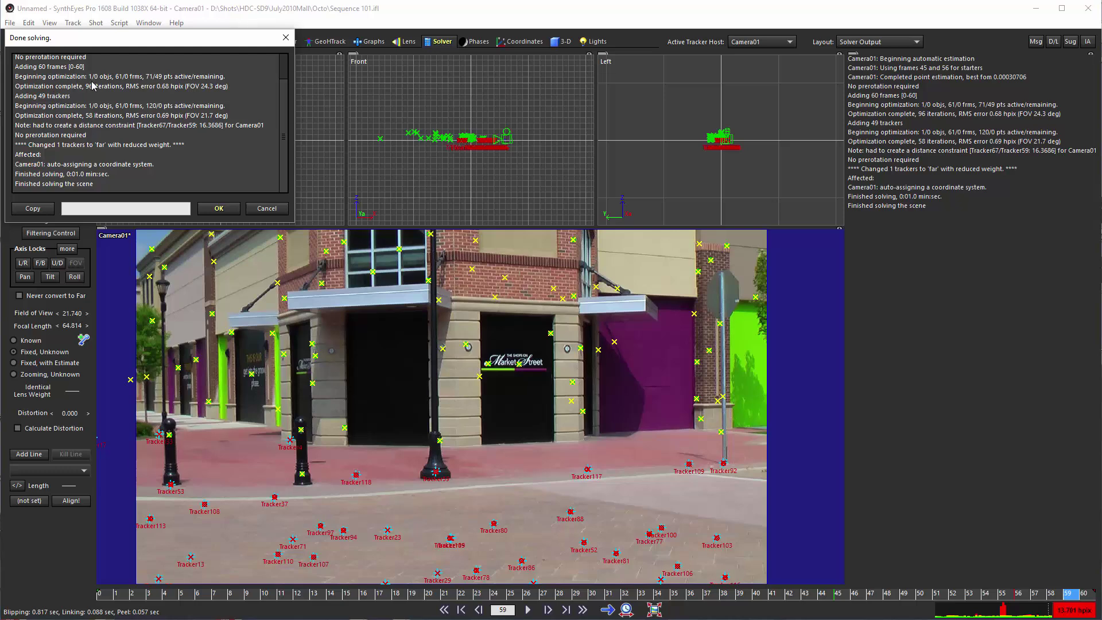
Dismiss the solve report and use the Graphs room's Camera & Graphs layout with enlarged graphs
{"action": "left_click", "coordinate": [223, 210]}
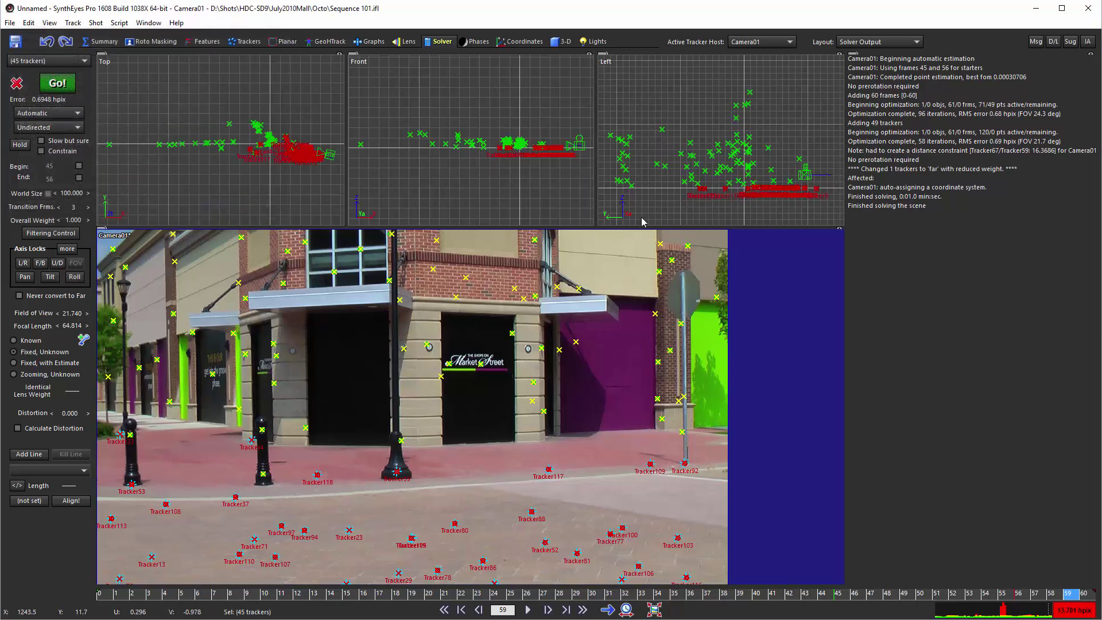
{"action": "left_click", "coordinate": [377, 44]}
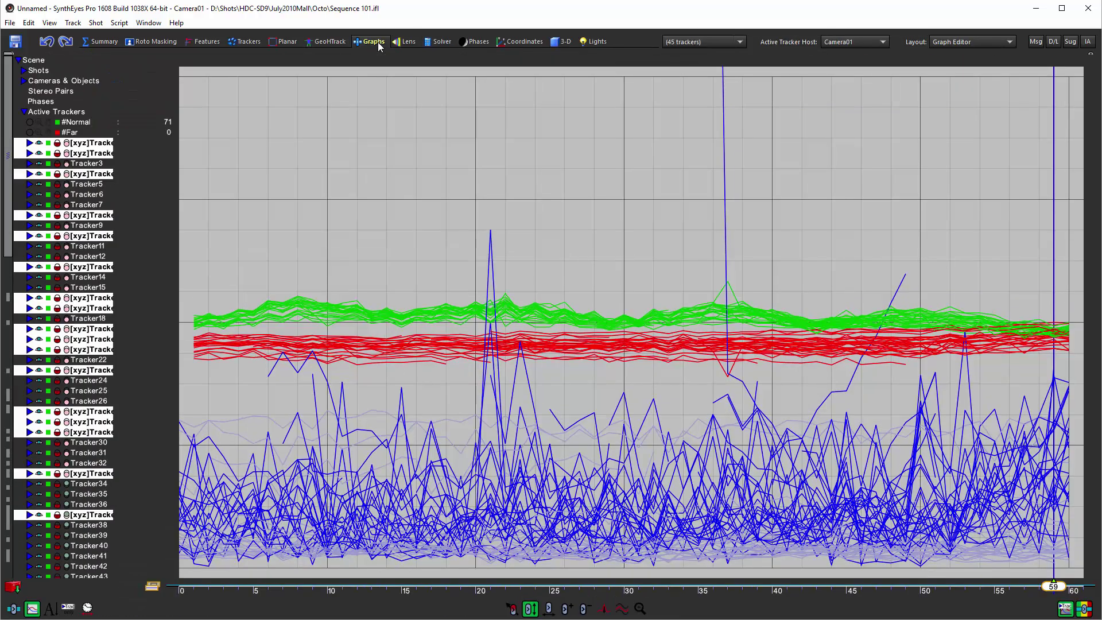
{"action": "left_click", "coordinate": [958, 41]}
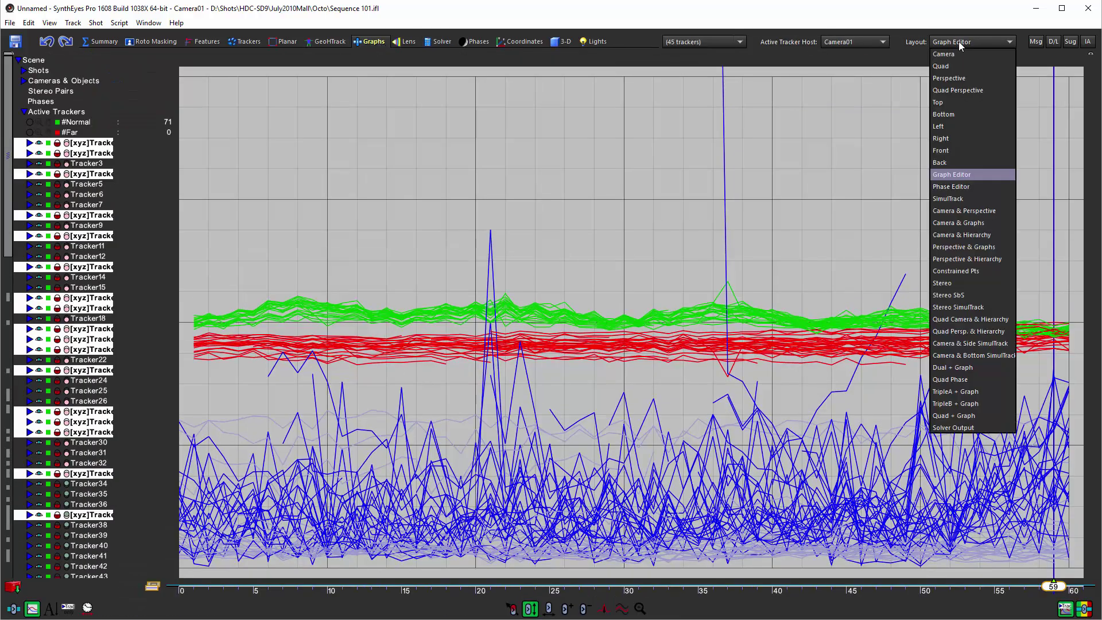
{"action": "left_click", "coordinate": [979, 223]}
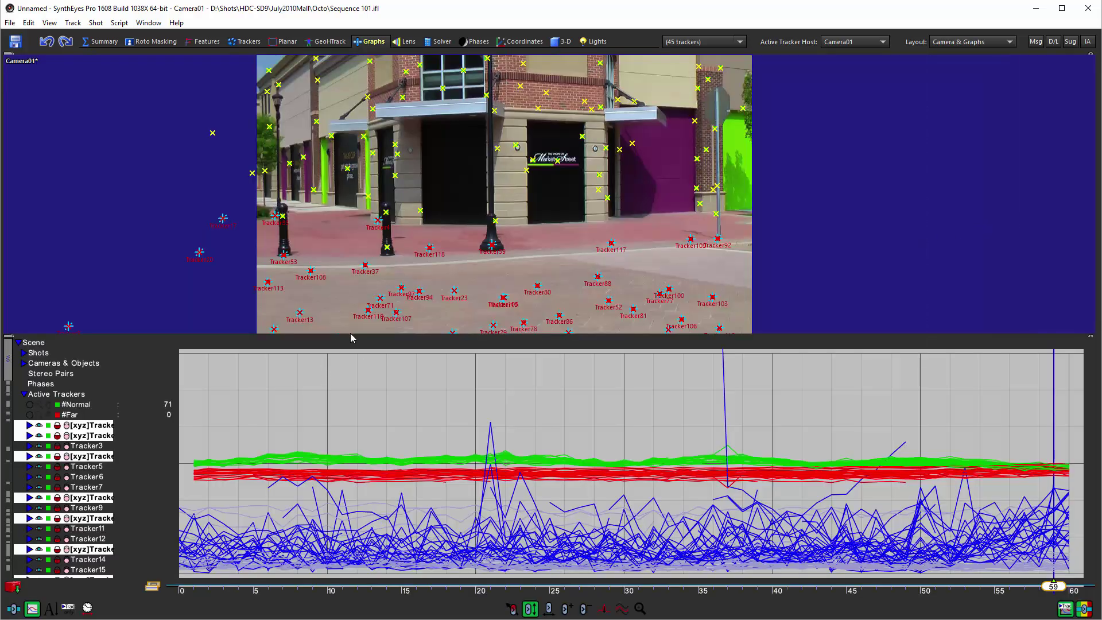
{"action": "left_click_drag", "start_coordinate": [351, 336], "coordinate": [383, 233]}
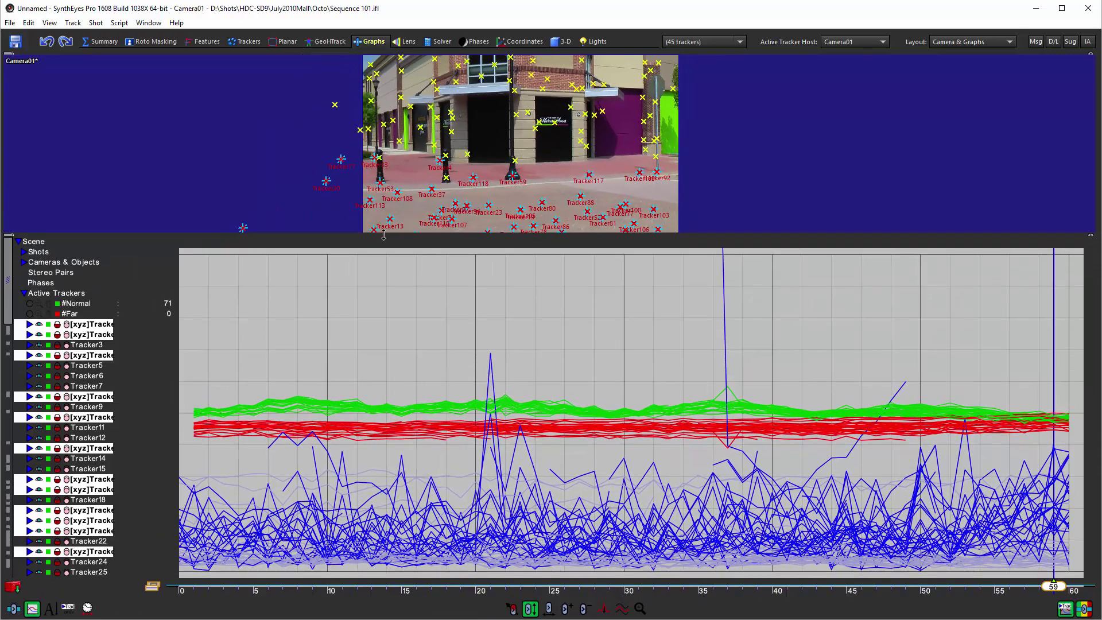
Select all trackers, rescale Error, hide FOM and stretch the U. Vel/V. Vel curves taller
{"action": "right_click", "coordinate": [606, 611]}
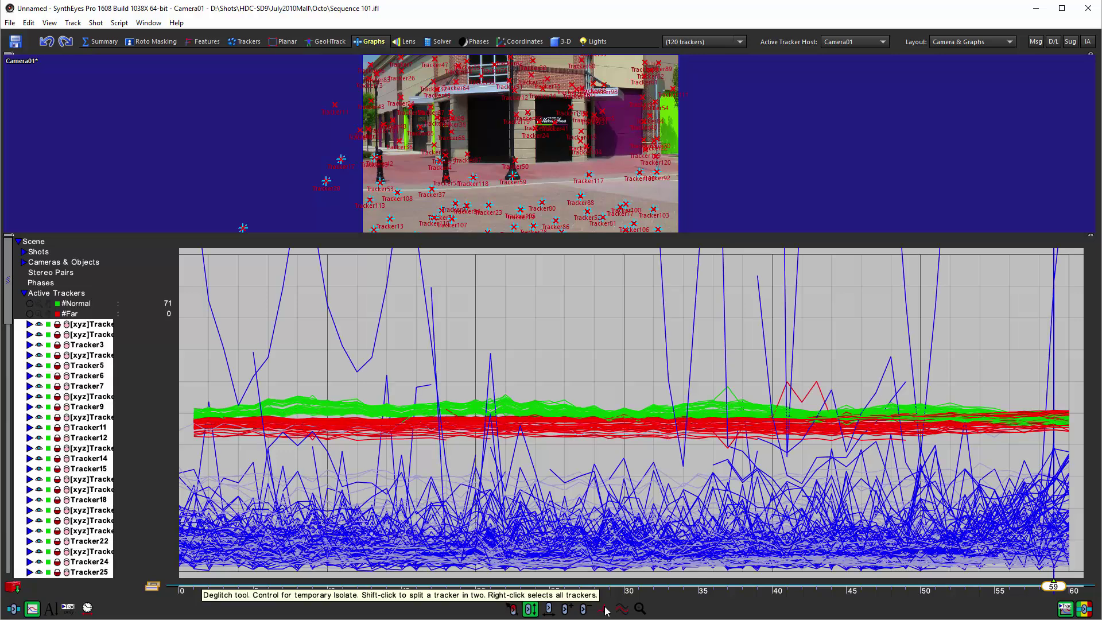
{"action": "left_click", "coordinate": [30, 324]}
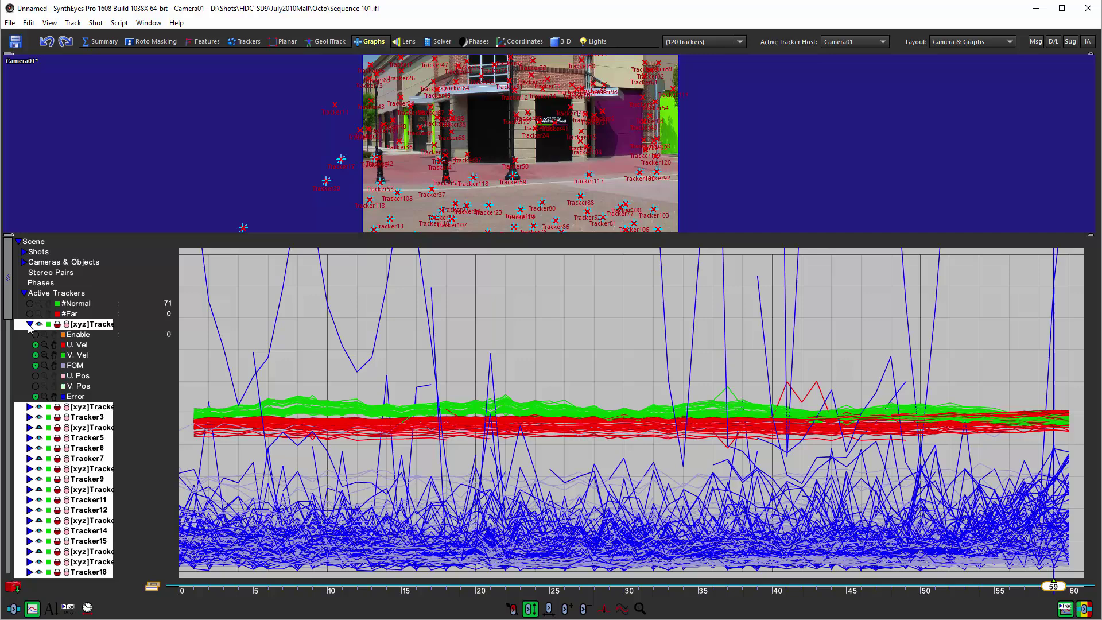
{"action": "double_click", "coordinate": [44, 399]}
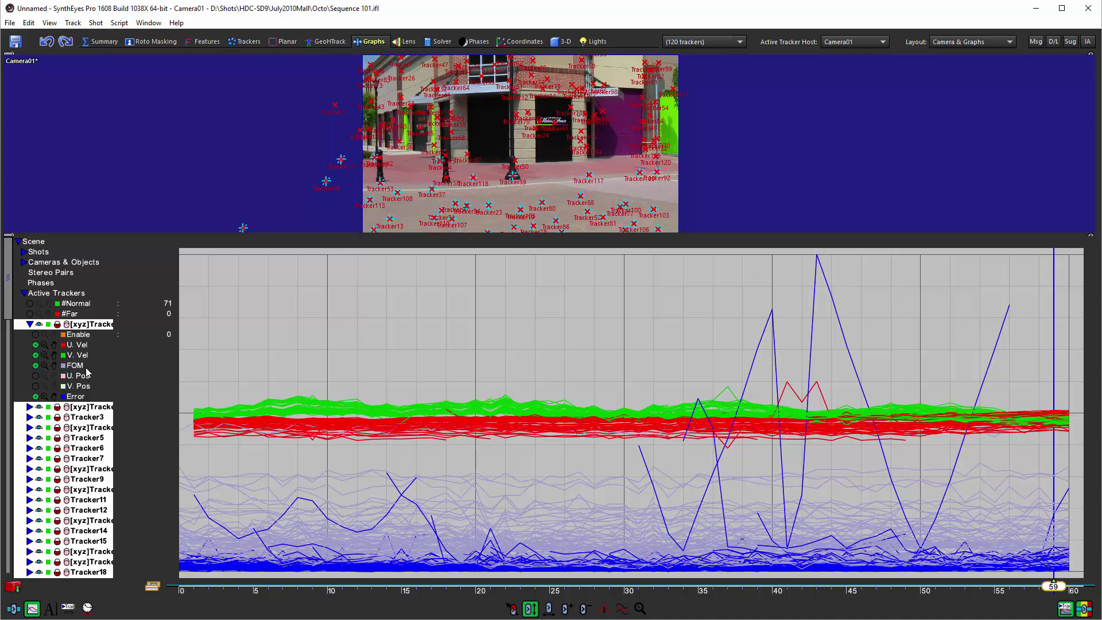
{"action": "left_click", "coordinate": [35, 365]}
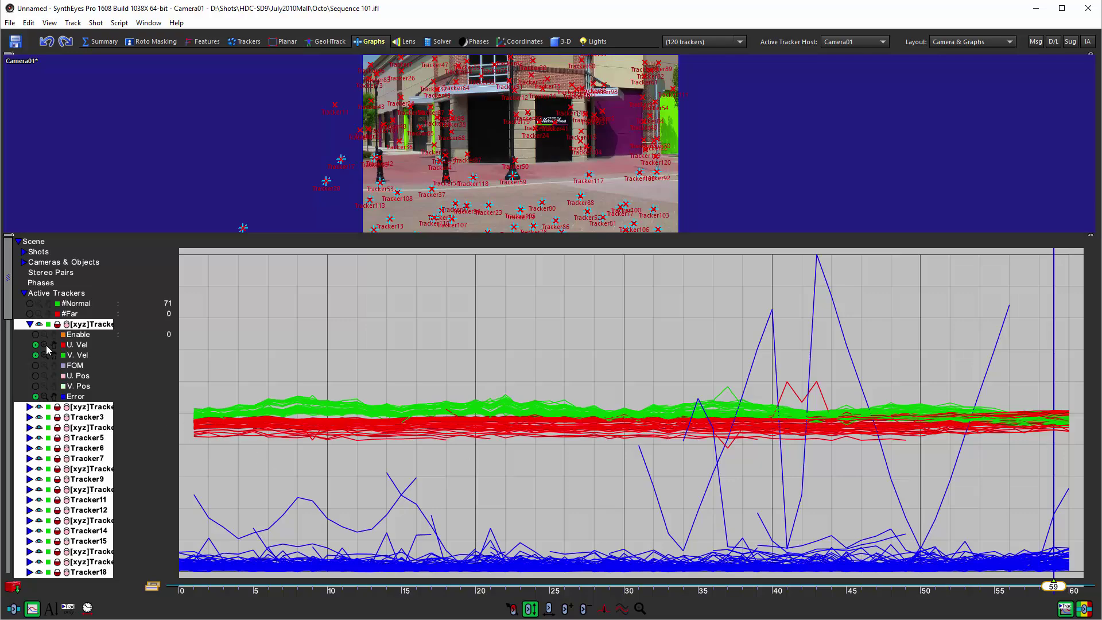
{"action": "mouse_move", "coordinate": [44, 347]}
{"action": "left_mouse_down"}
{"action": "mouse_move", "coordinate": [44, 310]}
{"action": "mouse_move", "coordinate": [45, 330]}
{"action": "left_mouse_up"}
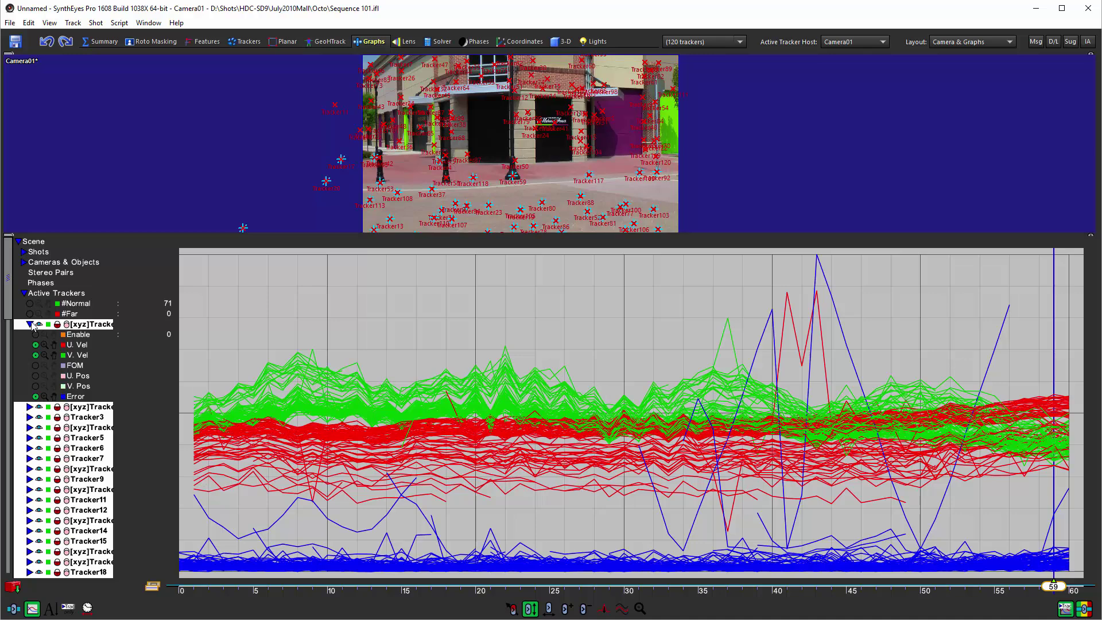
Sort trackers by error, isolate top tracker Tracker102, and centre the footage view on it
{"action": "left_click", "coordinate": [29, 325]}
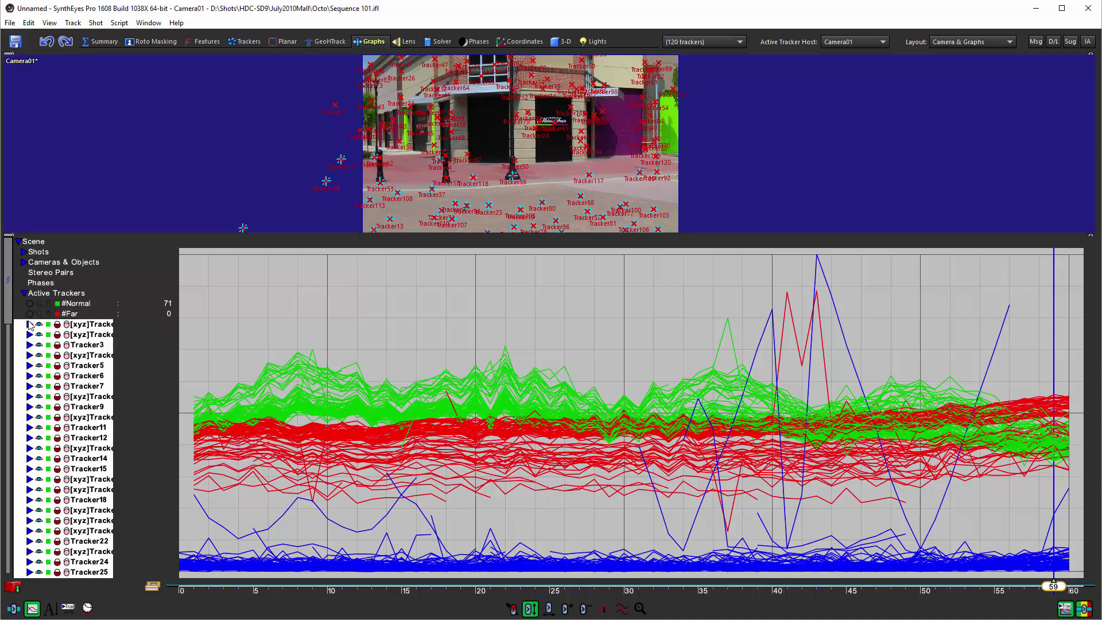
{"action": "left_click", "coordinate": [51, 607]}
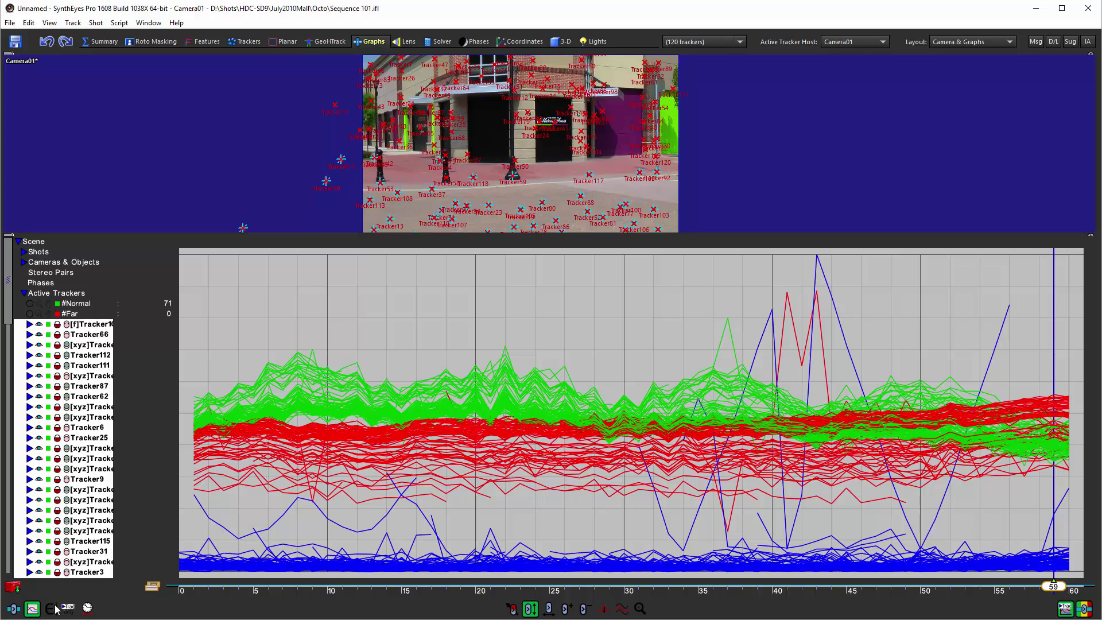
{"action": "left_click", "coordinate": [80, 325]}
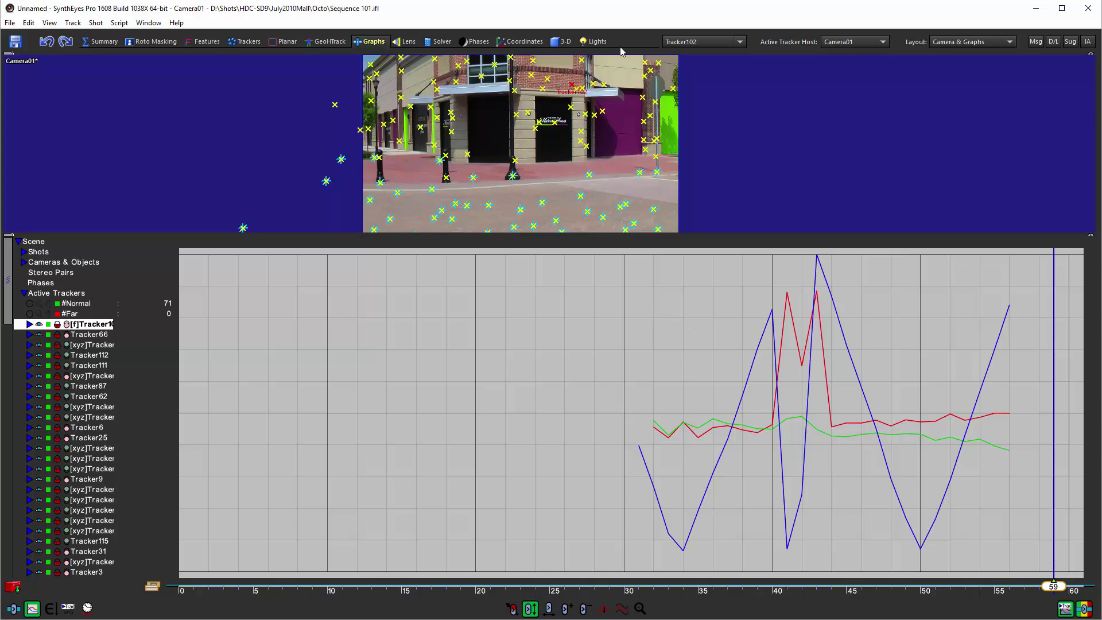
{"action": "scroll", "coordinate": [614, 63], "scroll_direction": "up", "scroll_amount": 5}
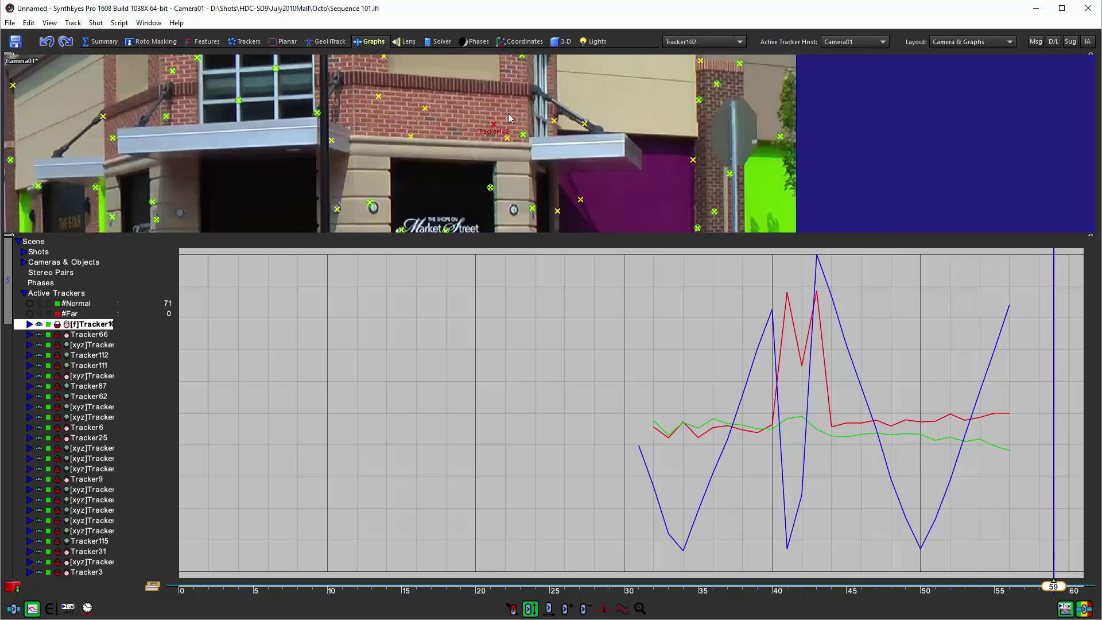
{"action": "middle_click_drag", "start_coordinate": [512, 118], "coordinate": [568, 137]}
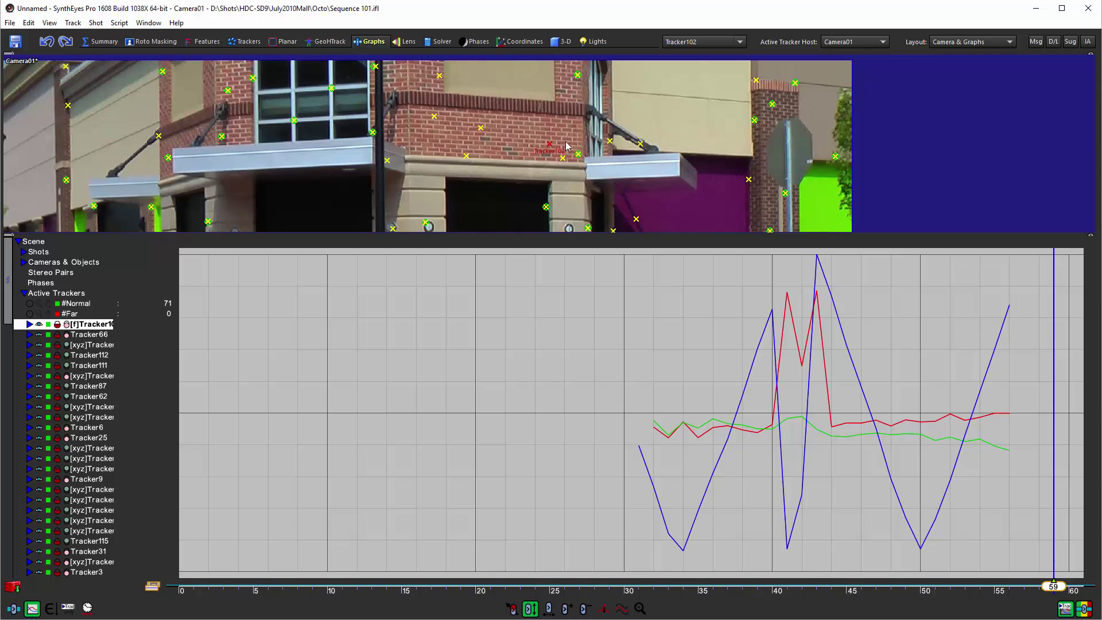
Inspect Tracker102 across frames 20–55, stopping at frame 41 where its velocity spike begins
{"action": "scroll", "coordinate": [557, 148], "scroll_direction": "up", "scroll_amount": 2}
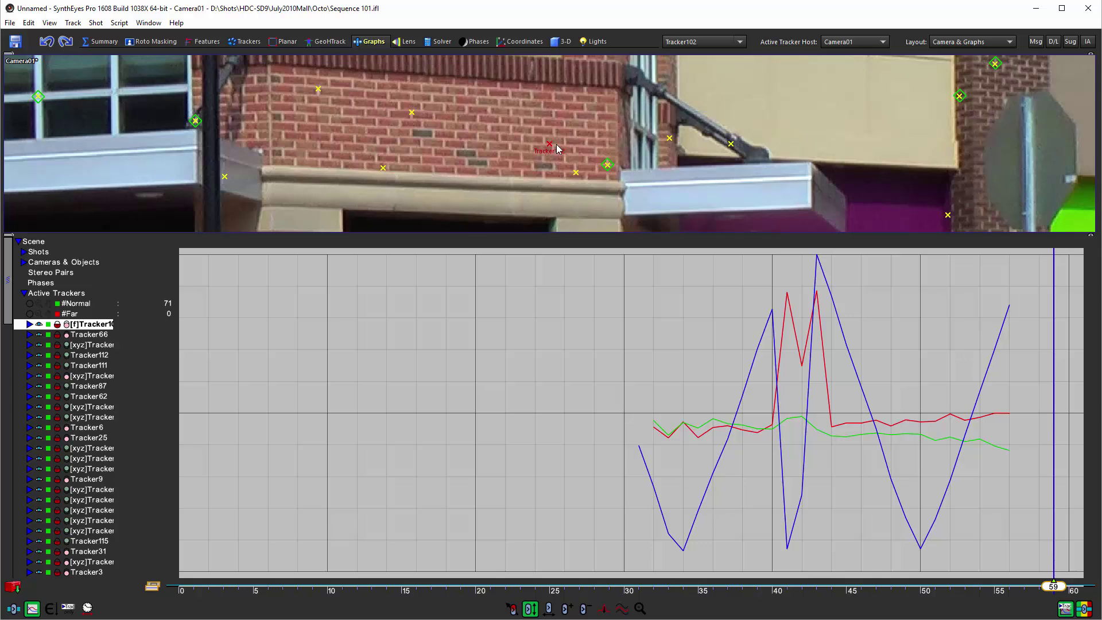
{"action": "left_click", "coordinate": [491, 591]}
{"action": "left_click_drag", "start_coordinate": [491, 591], "coordinate": [994, 592]}
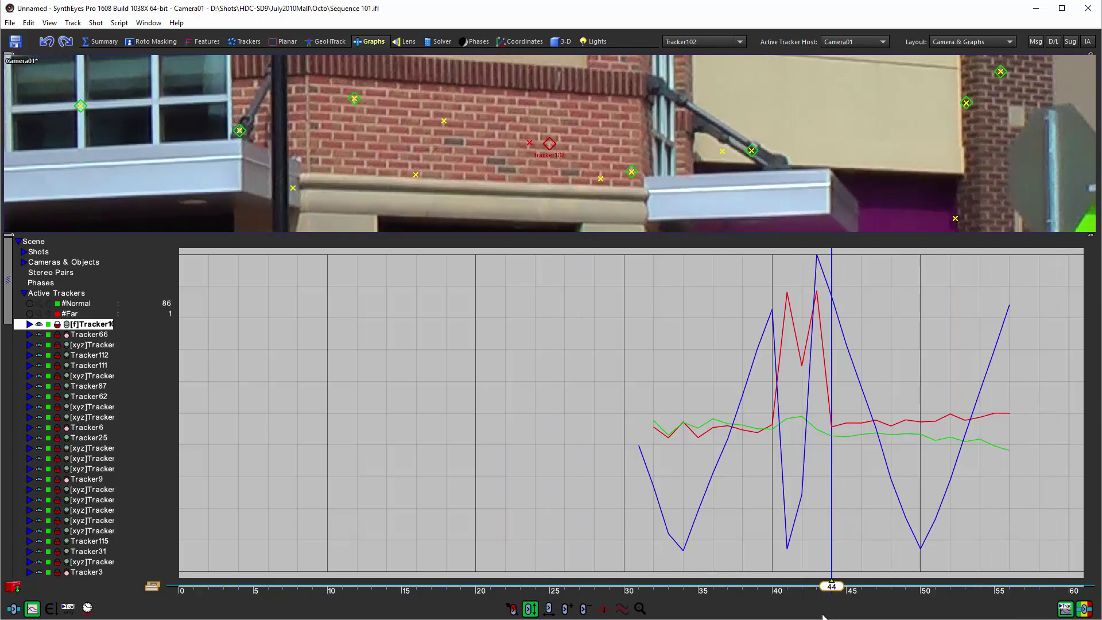
{"action": "left_click", "coordinate": [550, 611]}
{"action": "left_click_drag", "start_coordinate": [550, 615], "coordinate": [744, 619]}
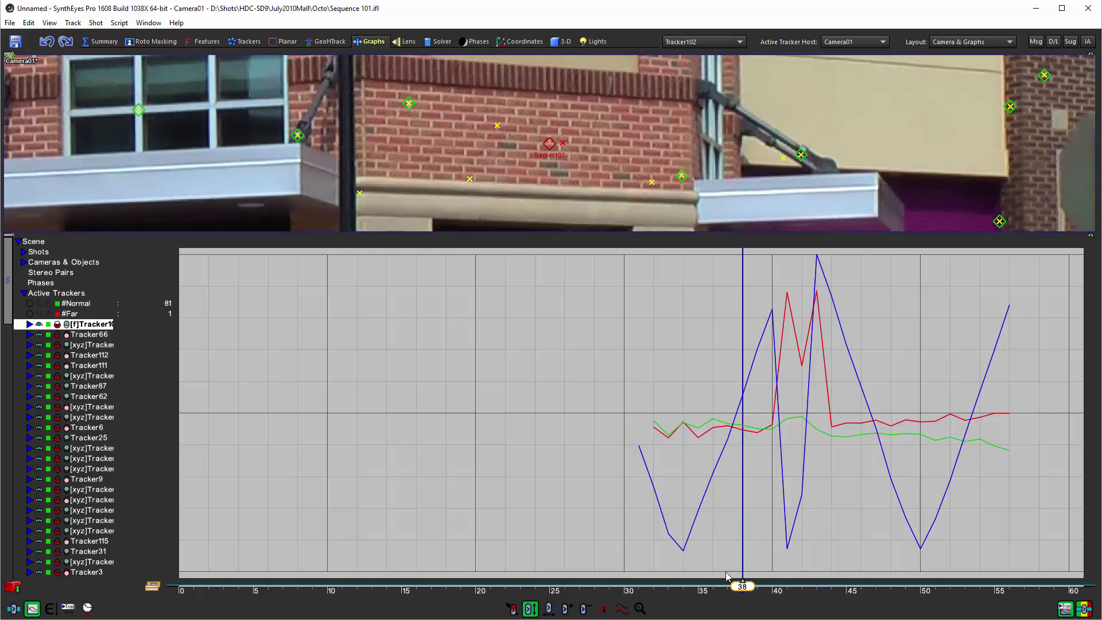
{"action": "mouse_move", "coordinate": [551, 143]}
{"action": "left_click_drag", "start_coordinate": [740, 590], "coordinate": [780, 595]}
{"action": "left_click", "coordinate": [786, 595]}
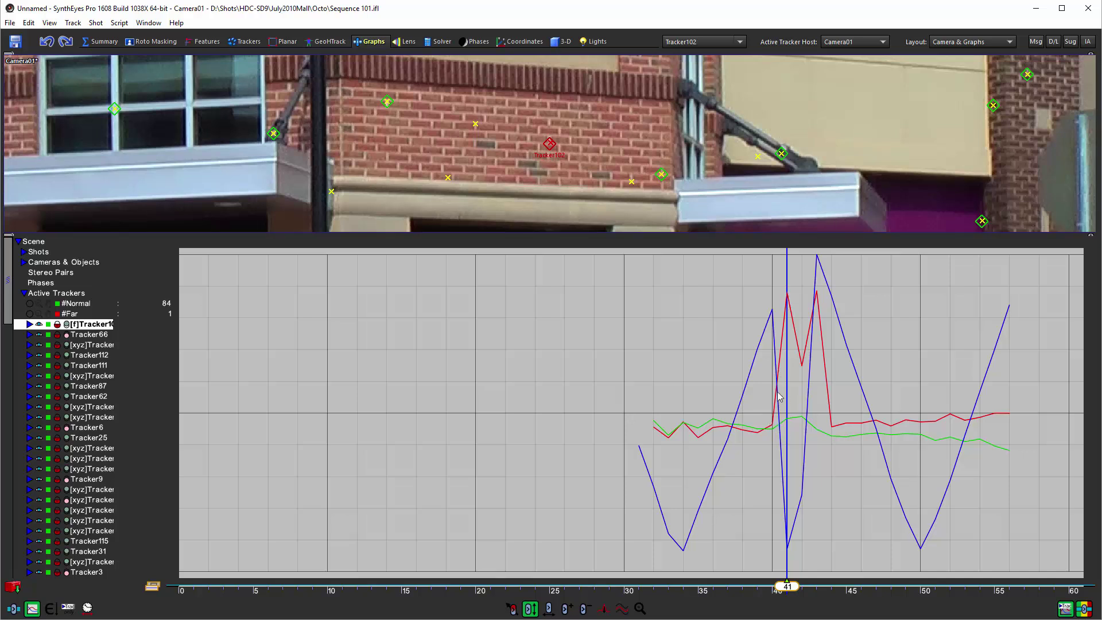
Split Tracker102 at frame 41, then review frames 32–43 of the split curves
{"action": "mouse_move", "coordinate": [788, 298]}
{"action": "left_click", "coordinate": [603, 609]}
{"action": "left_click", "coordinate": [787, 294]}
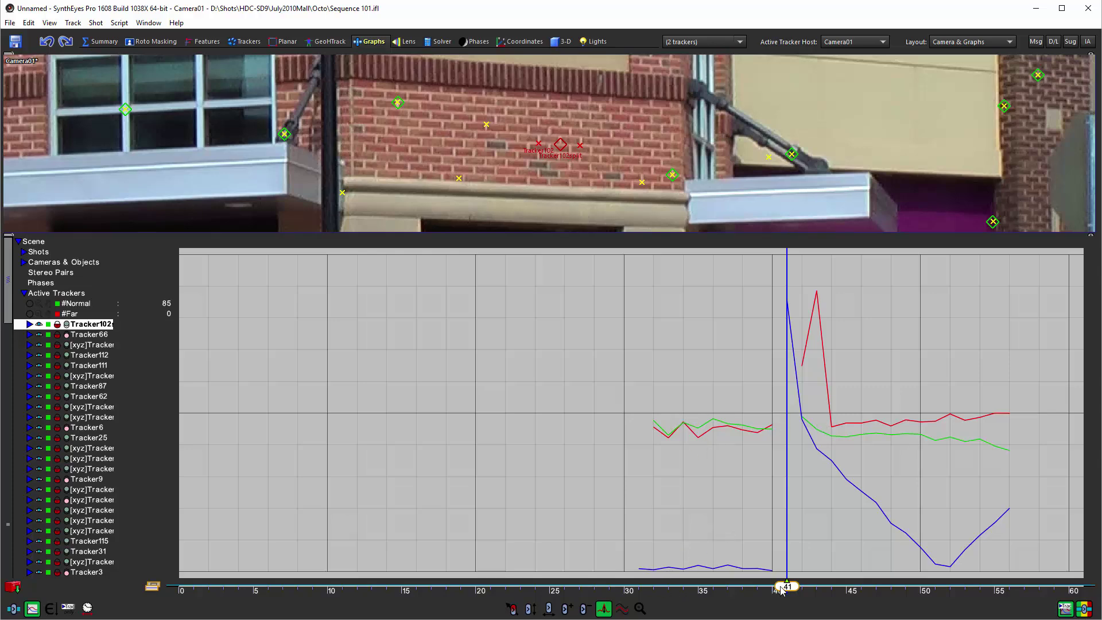
{"action": "left_click_drag", "start_coordinate": [781, 590], "coordinate": [713, 586]}
{"action": "mouse_move", "coordinate": [730, 422]}
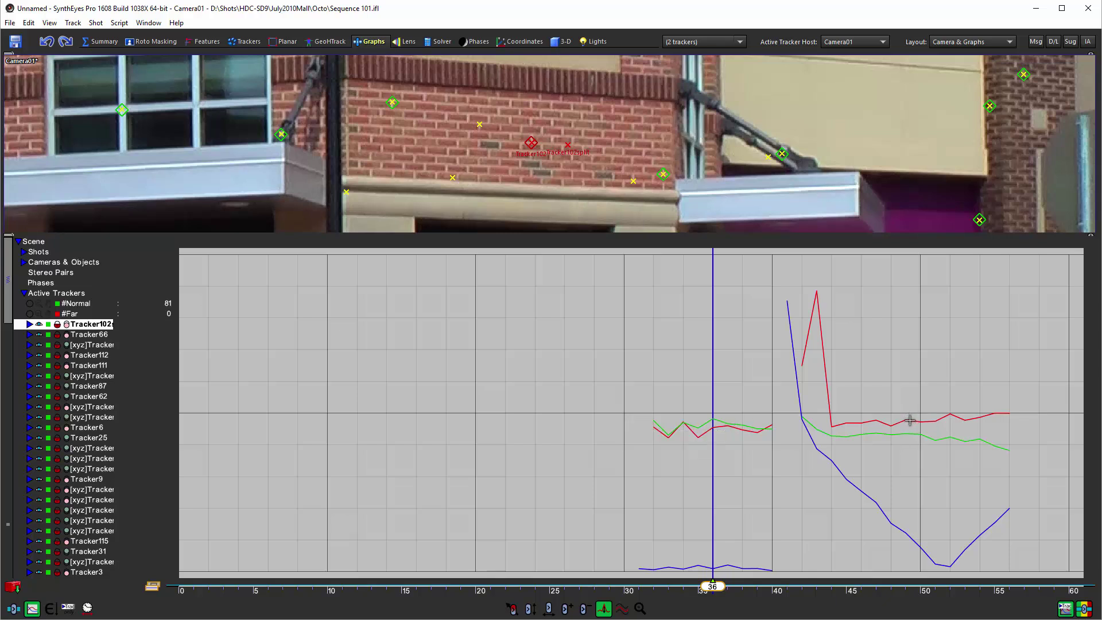
{"action": "mouse_move", "coordinate": [914, 419]}
{"action": "mouse_move", "coordinate": [721, 589]}
{"action": "left_mouse_down"}
{"action": "mouse_move", "coordinate": [663, 587]}
{"action": "mouse_move", "coordinate": [773, 580]}
{"action": "mouse_move", "coordinate": [648, 580]}
{"action": "mouse_move", "coordinate": [744, 575]}
{"action": "mouse_move", "coordinate": [668, 585]}
{"action": "left_mouse_up"}
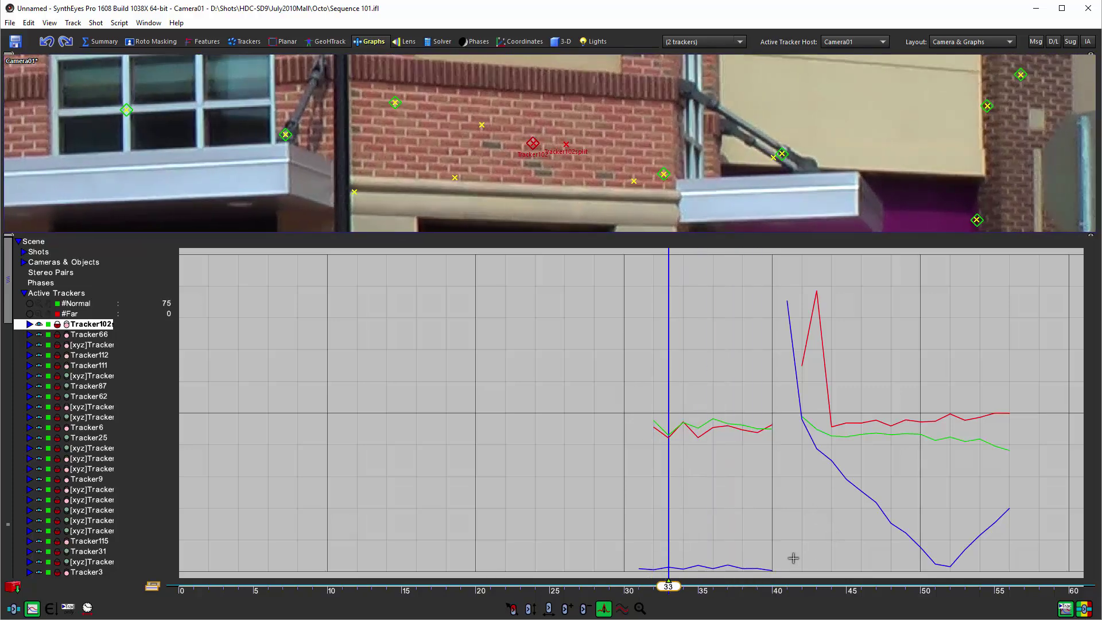
{"action": "mouse_move", "coordinate": [668, 585]}
{"action": "left_mouse_down"}
{"action": "mouse_move", "coordinate": [861, 586]}
{"action": "mouse_move", "coordinate": [800, 586]}
{"action": "mouse_move", "coordinate": [990, 609]}
{"action": "mouse_move", "coordinate": [813, 599]}
{"action": "left_mouse_up"}
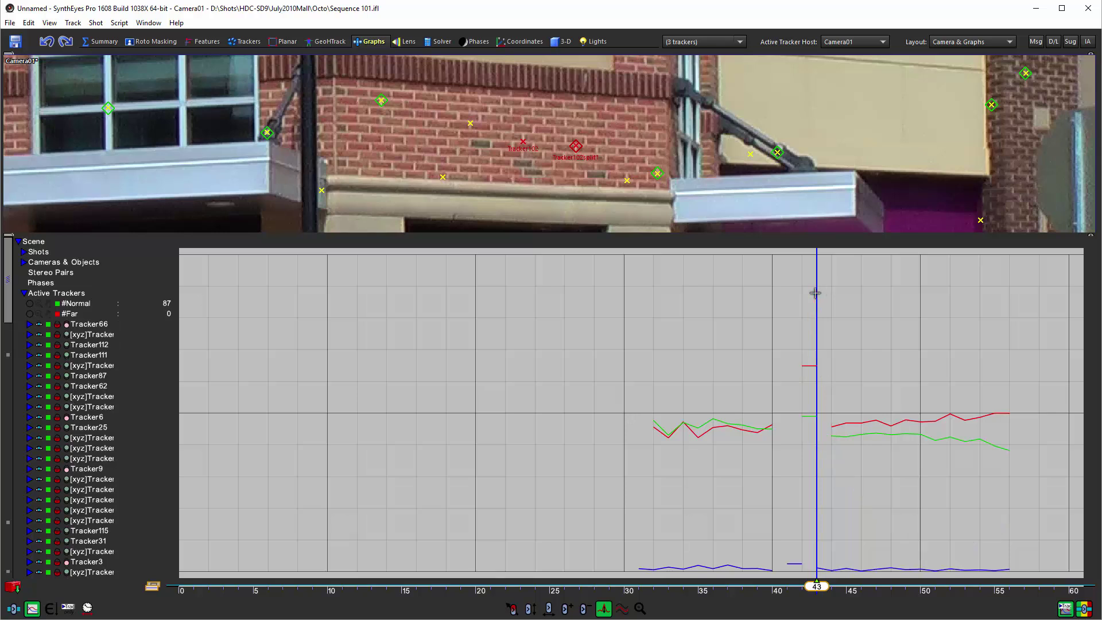
Split the tracker again near frame 43 and select the short Tracker102split piece alone
{"action": "left_click", "coordinate": [815, 291]}
{"action": "mouse_move", "coordinate": [808, 366]}
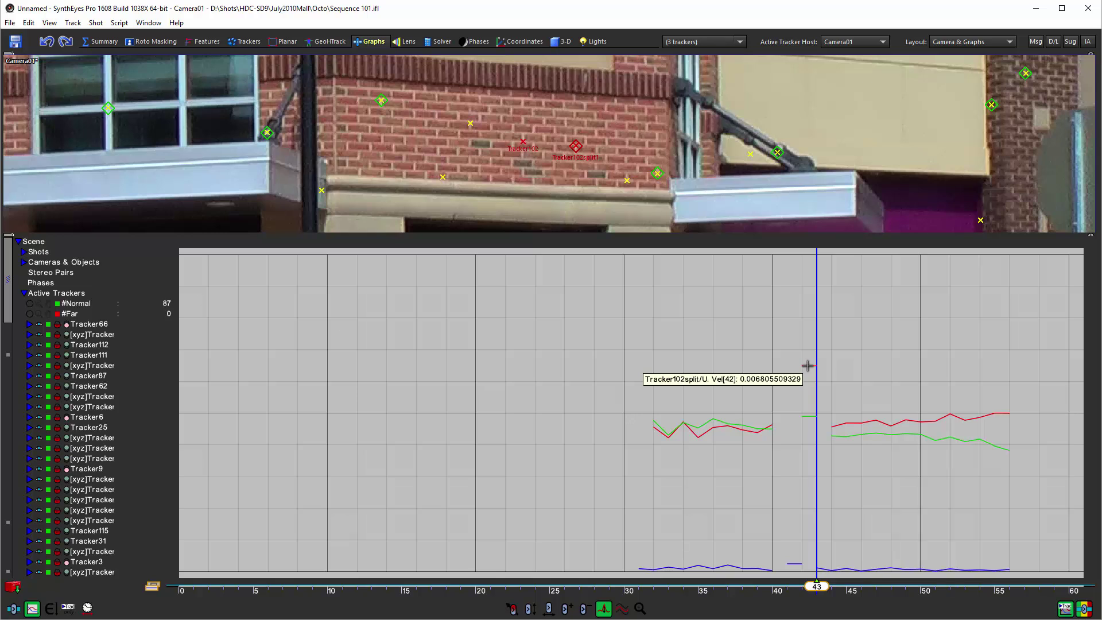
{"action": "left_click", "coordinate": [810, 367]}
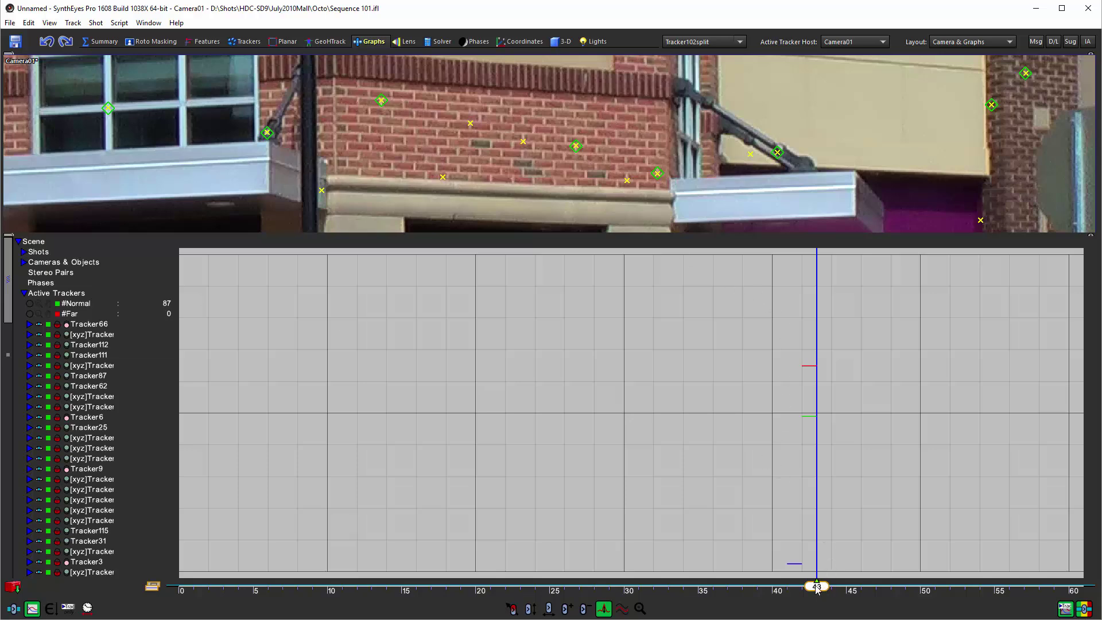
Delete the Tracker102split glitch piece with Delete Selected Trackers, checking frames 37–43
{"action": "left_click_drag", "start_coordinate": [817, 588], "coordinate": [791, 586]}
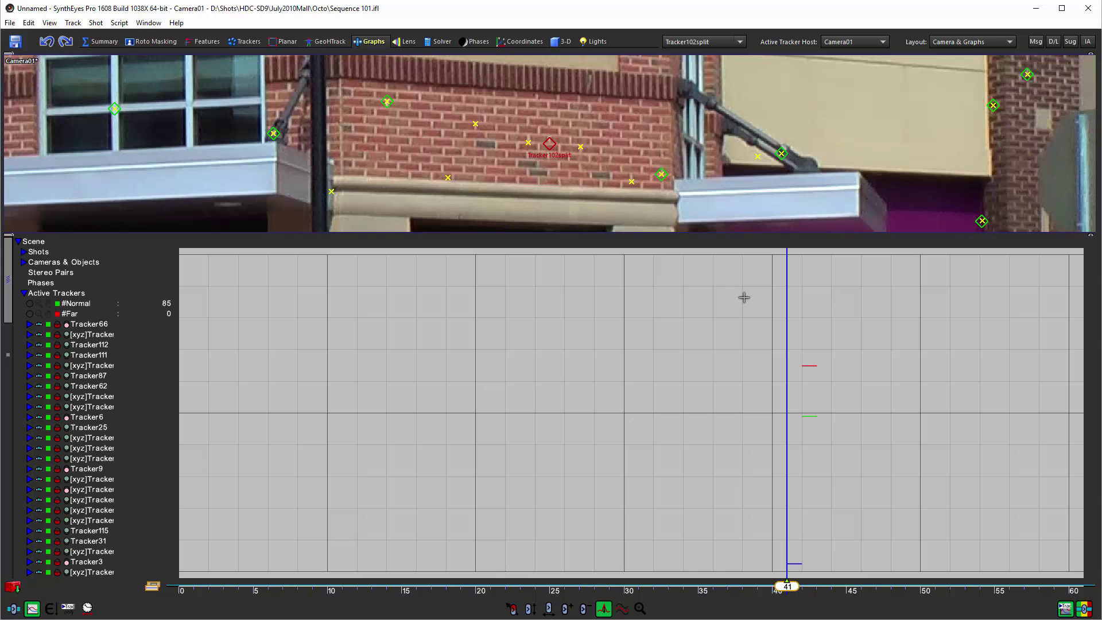
{"action": "right_click", "coordinate": [719, 283]}
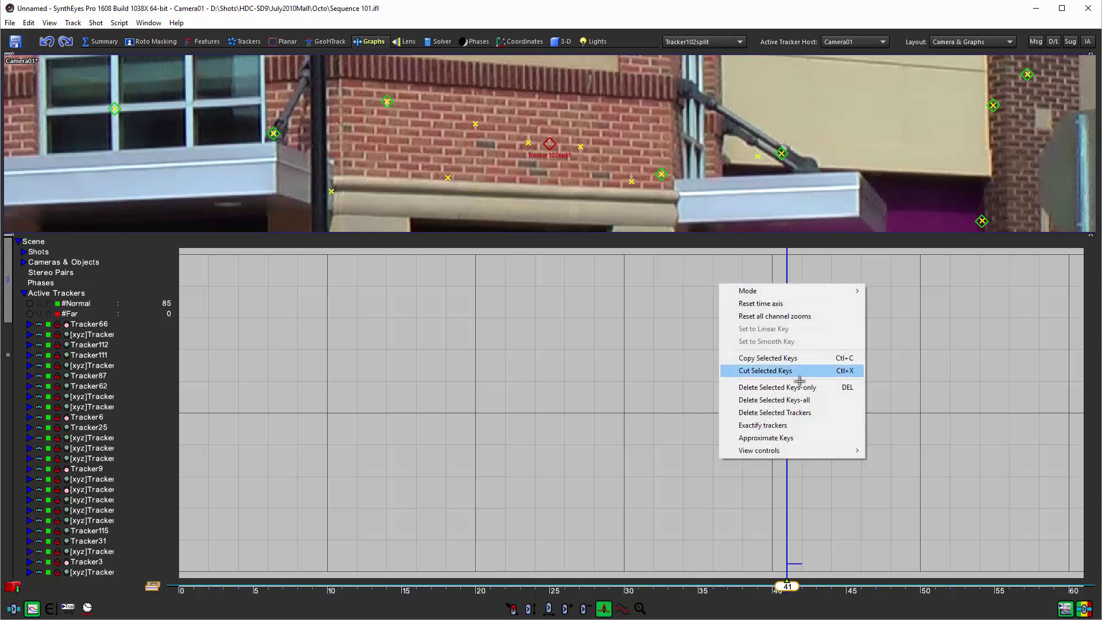
{"action": "left_click", "coordinate": [804, 413]}
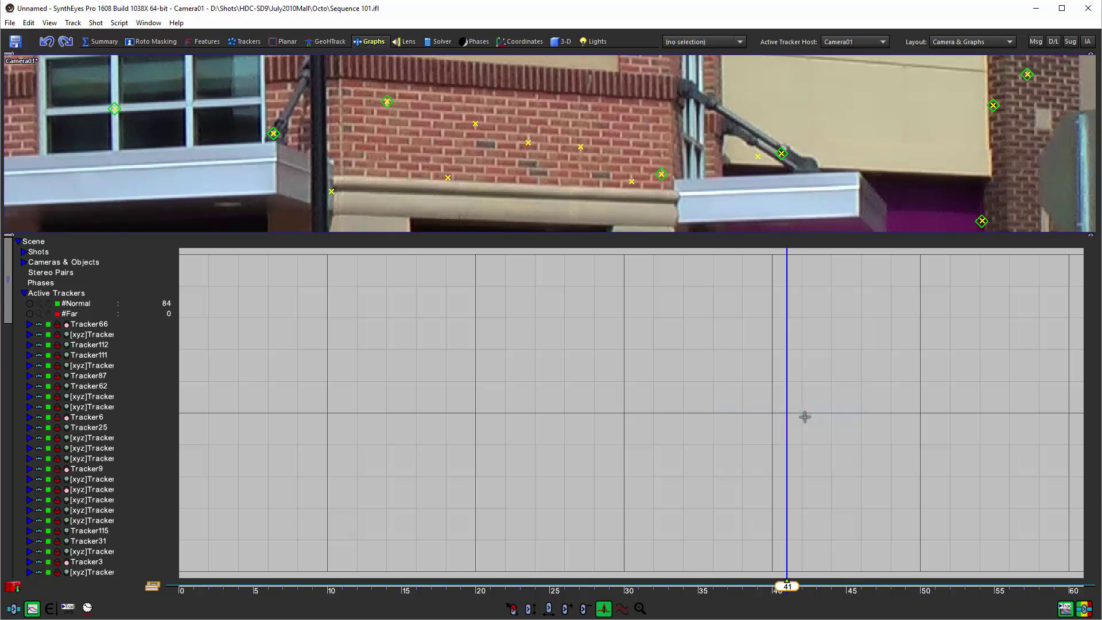
{"action": "mouse_move", "coordinate": [788, 590]}
{"action": "left_mouse_down"}
{"action": "mouse_move", "coordinate": [621, 587]}
{"action": "mouse_move", "coordinate": [1023, 602]}
{"action": "mouse_move", "coordinate": [883, 605]}
{"action": "mouse_move", "coordinate": [779, 587]}
{"action": "left_mouse_up"}
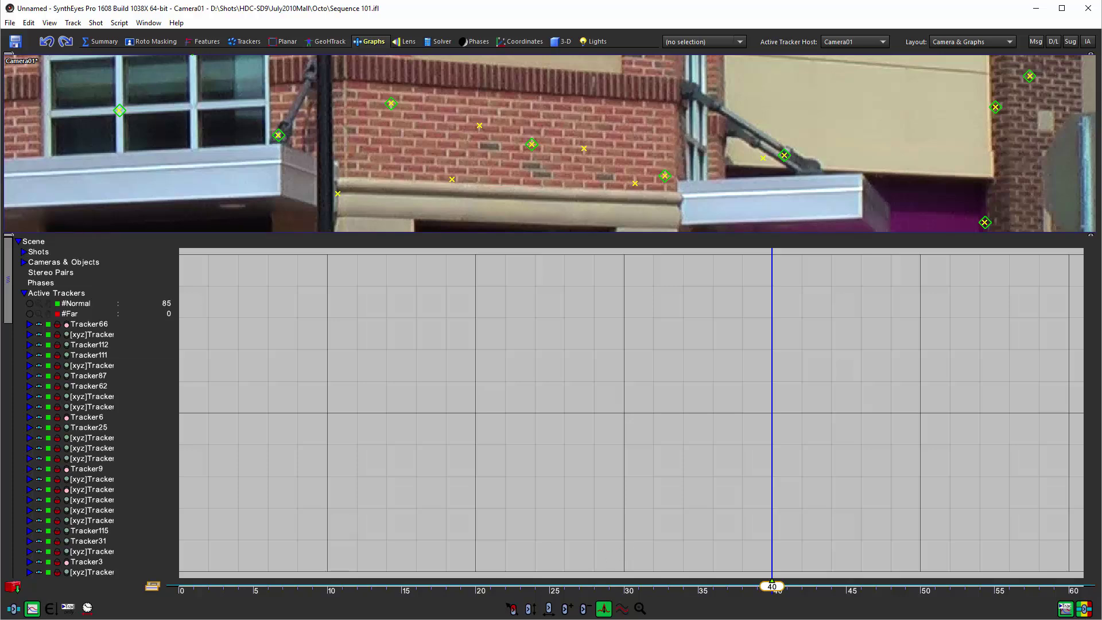
Show all trackers, isolate Tracker88, and inspect its 3.44 error spike at frame 21
{"action": "left_click", "coordinate": [600, 607]}
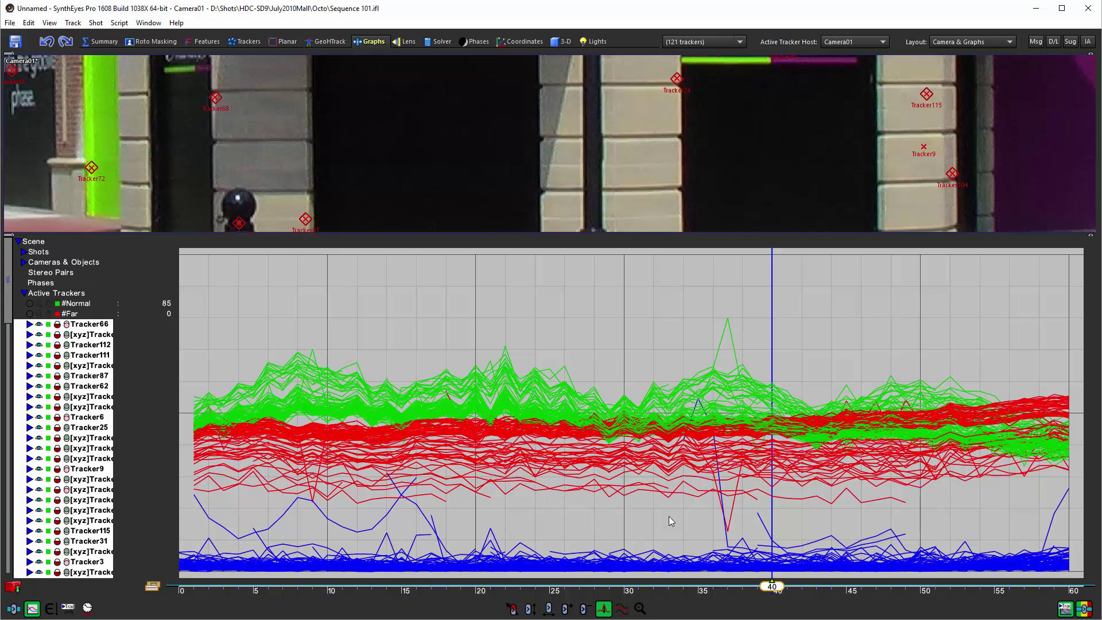
{"action": "left_click", "coordinate": [496, 533]}
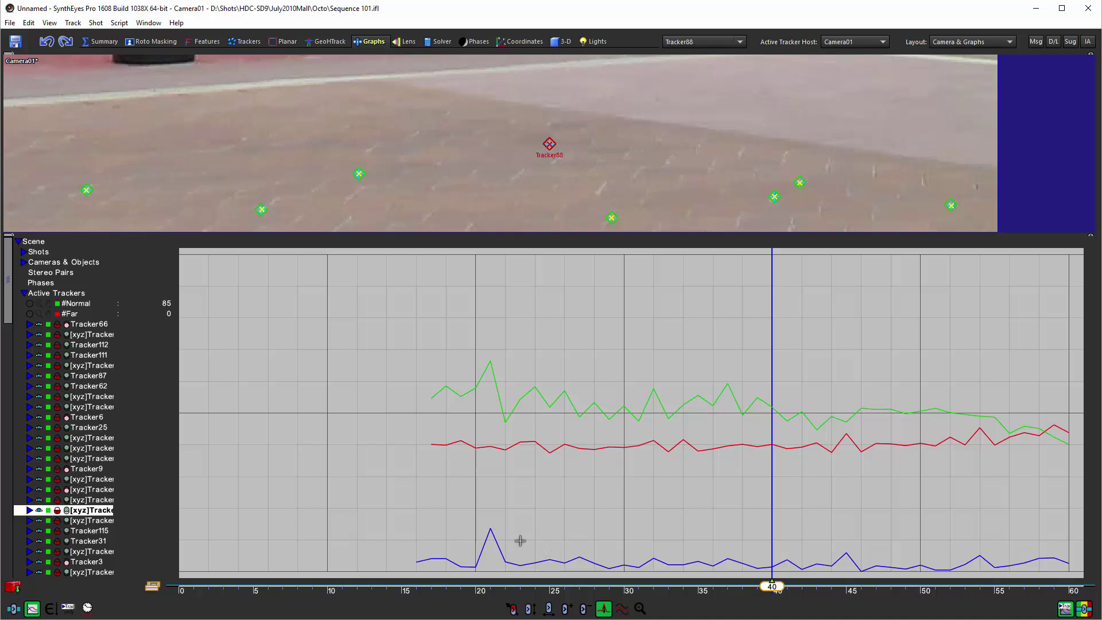
{"action": "left_click", "coordinate": [501, 589]}
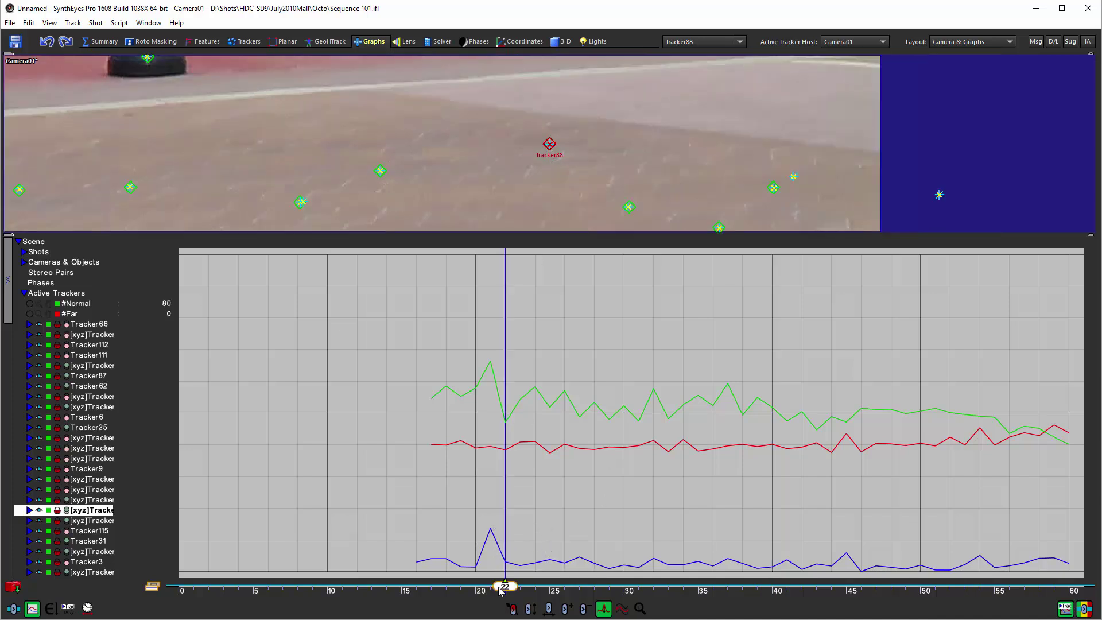
{"action": "mouse_move", "coordinate": [499, 591]}
{"action": "left_mouse_down"}
{"action": "mouse_move", "coordinate": [454, 597]}
{"action": "mouse_move", "coordinate": [527, 607]}
{"action": "mouse_move", "coordinate": [465, 603]}
{"action": "mouse_move", "coordinate": [503, 603]}
{"action": "mouse_move", "coordinate": [491, 605]}
{"action": "left_mouse_up"}
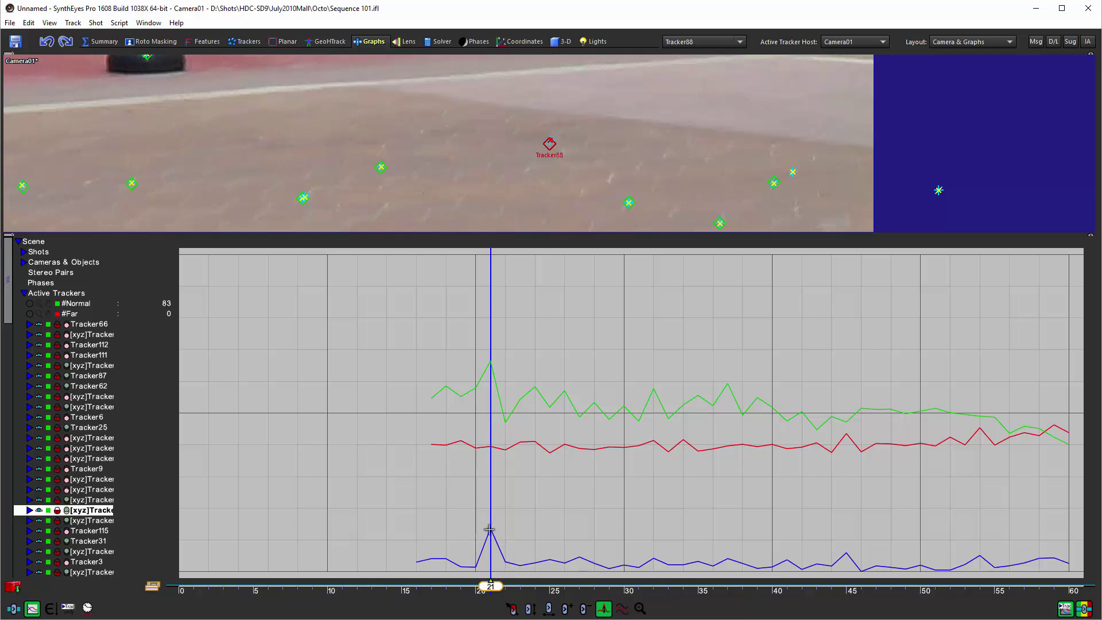
Expand Tracker88's channels and De-glitch it at frame 21
{"action": "mouse_move", "coordinate": [489, 529]}
{"action": "left_click", "coordinate": [29, 511]}
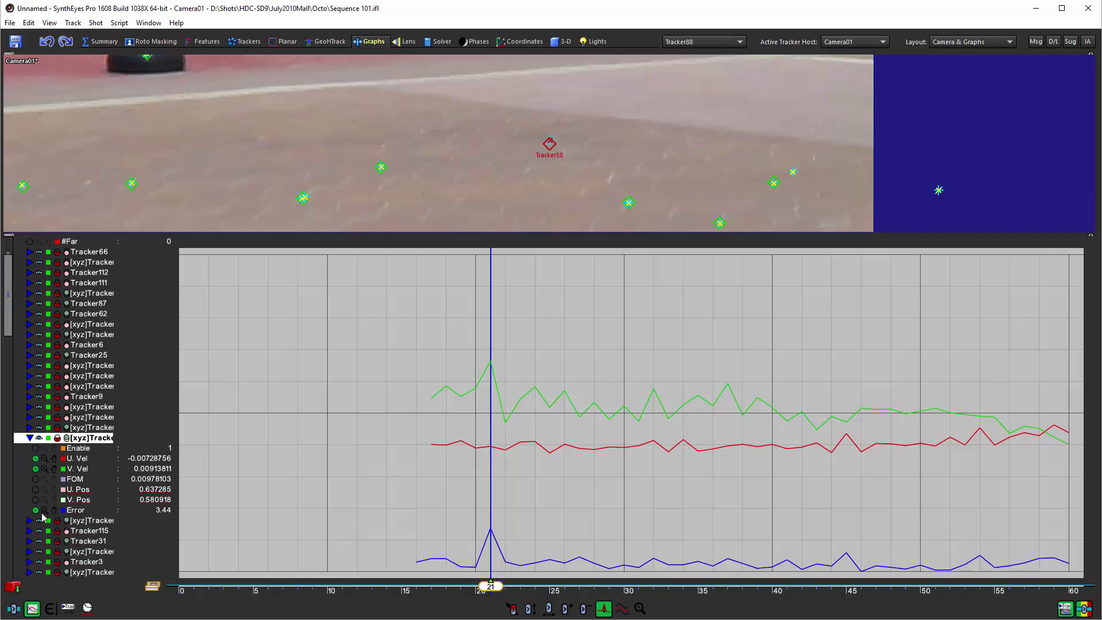
{"action": "left_click", "coordinate": [35, 511]}
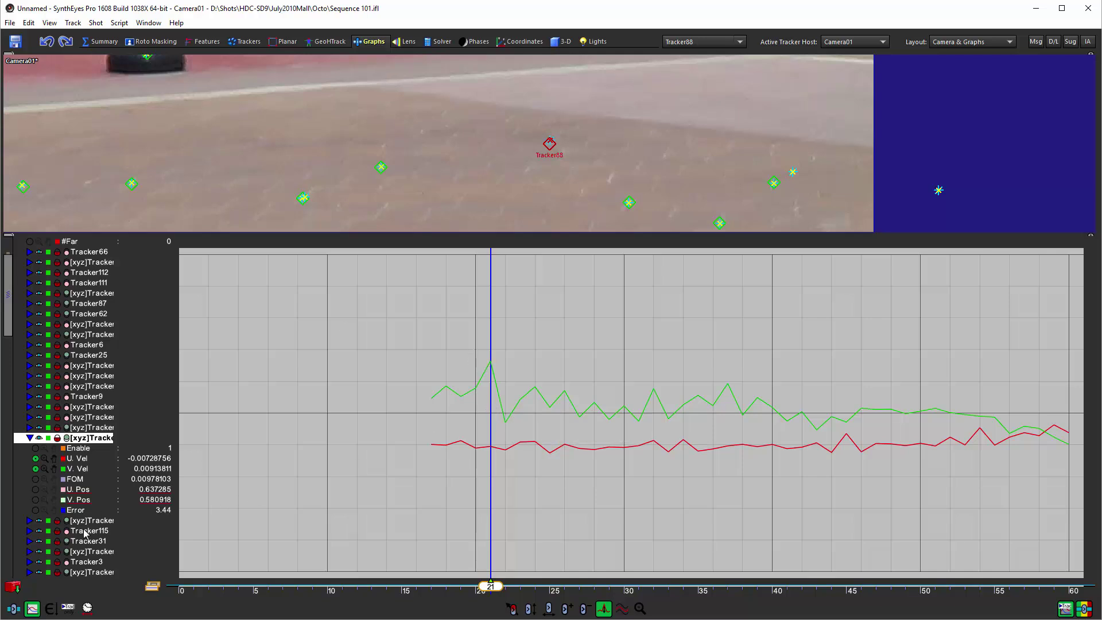
{"action": "left_click", "coordinate": [34, 511]}
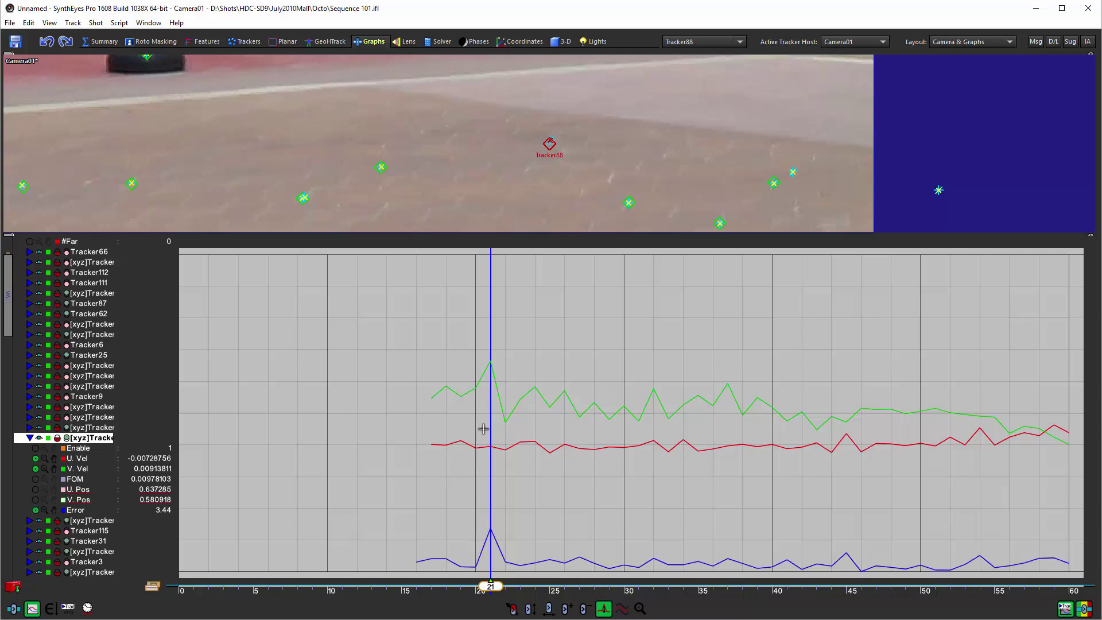
{"action": "left_click", "coordinate": [504, 424]}
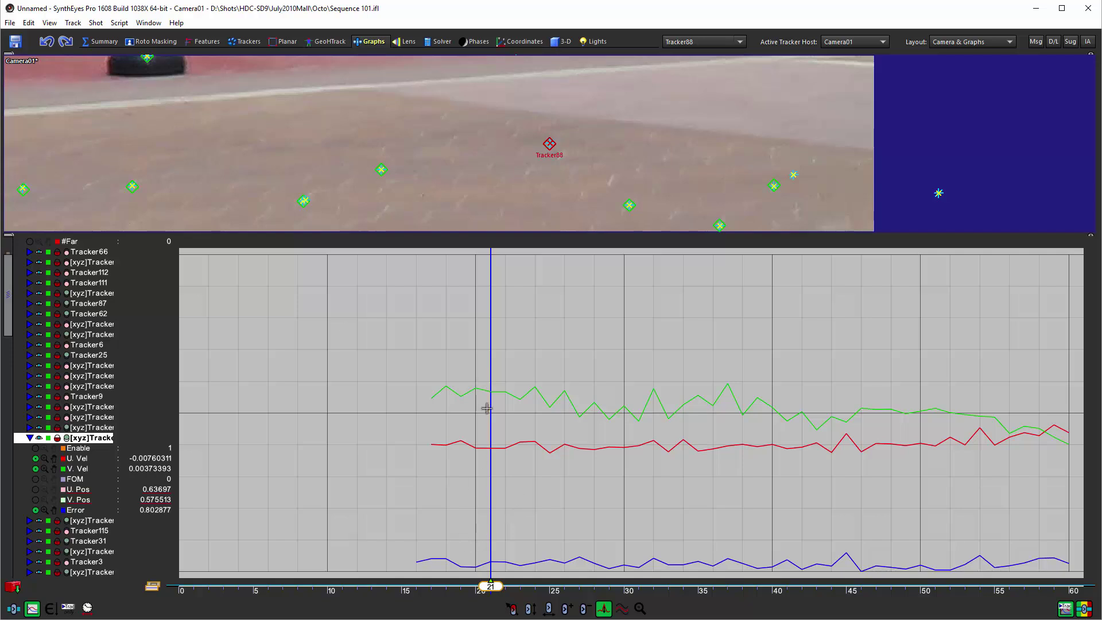
Pull Tracker88's frame-21 V. Vel spike down into line and review nearby frames
{"action": "mouse_move", "coordinate": [488, 590]}
{"action": "left_mouse_down"}
{"action": "mouse_move", "coordinate": [476, 590]}
{"action": "mouse_move", "coordinate": [514, 593]}
{"action": "mouse_move", "coordinate": [413, 591]}
{"action": "mouse_move", "coordinate": [507, 592]}
{"action": "left_mouse_up"}
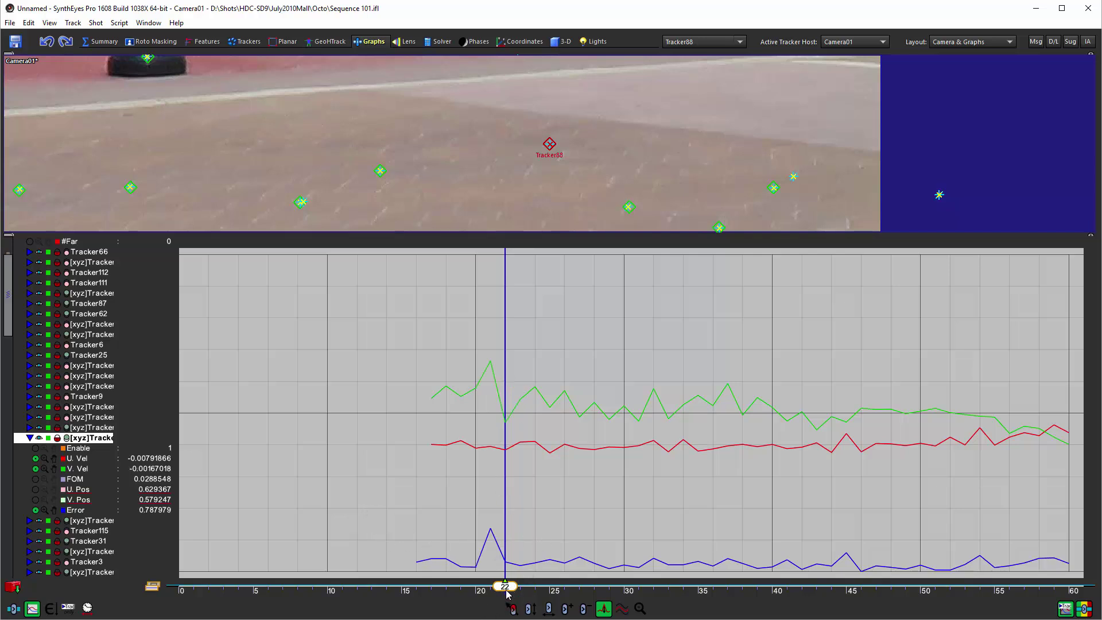
{"action": "left_click_drag", "start_coordinate": [505, 587], "coordinate": [487, 591]}
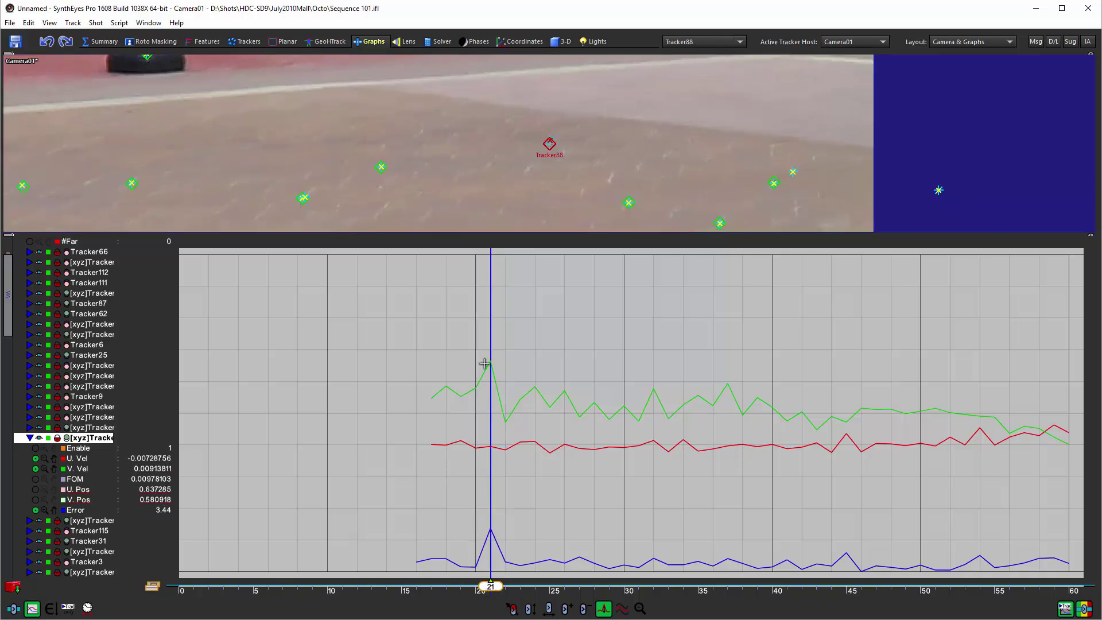
{"action": "mouse_move", "coordinate": [491, 361]}
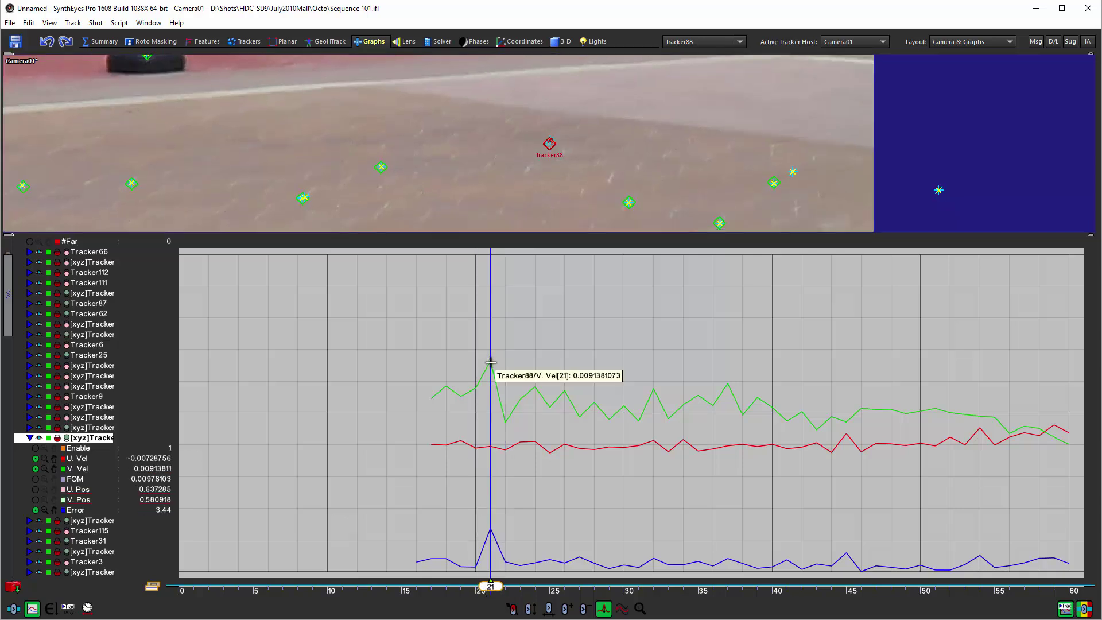
{"action": "left_click_drag", "start_coordinate": [490, 362], "coordinate": [493, 389]}
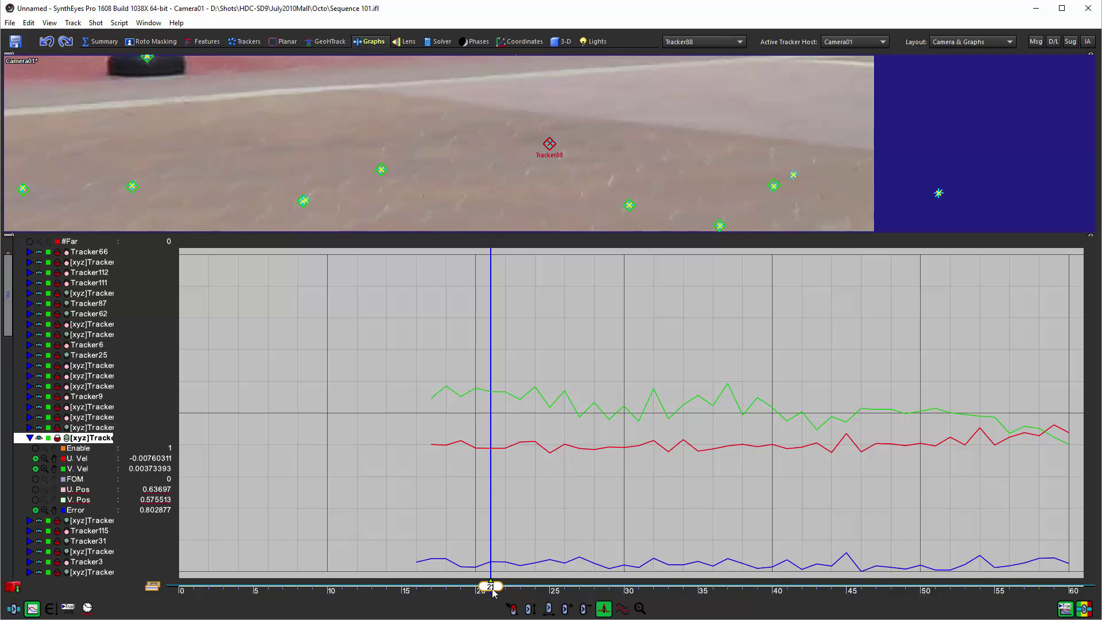
{"action": "left_click_drag", "start_coordinate": [475, 591], "coordinate": [682, 588]}
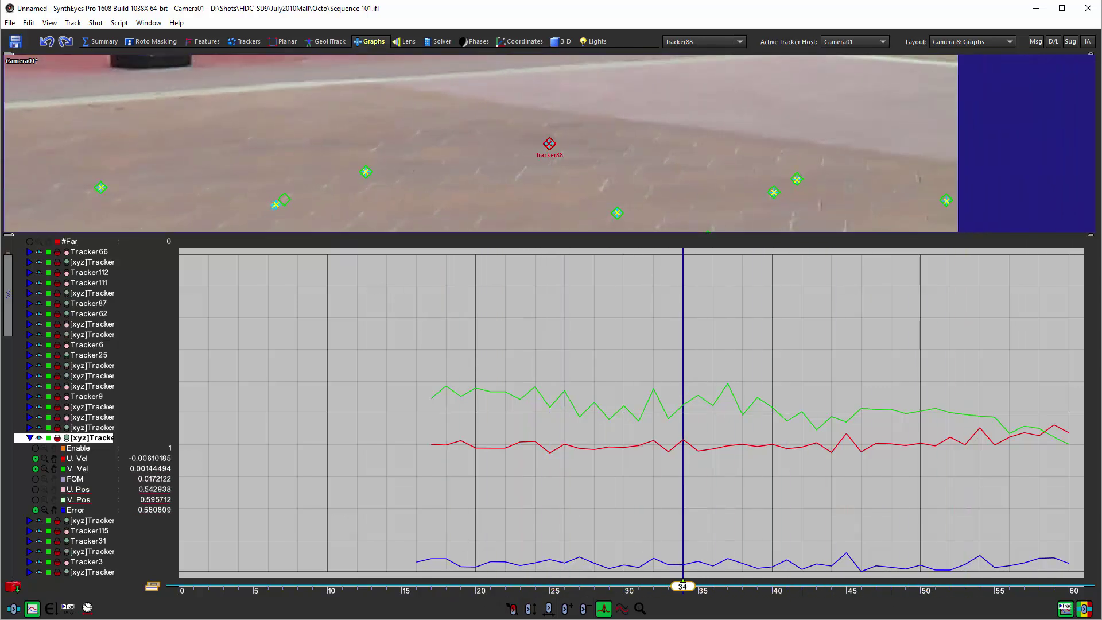
Isolate Tracker111's curves in the Graph Editor and collapse Tracker88's channel list
{"action": "key", "text": "ctrl+a"}
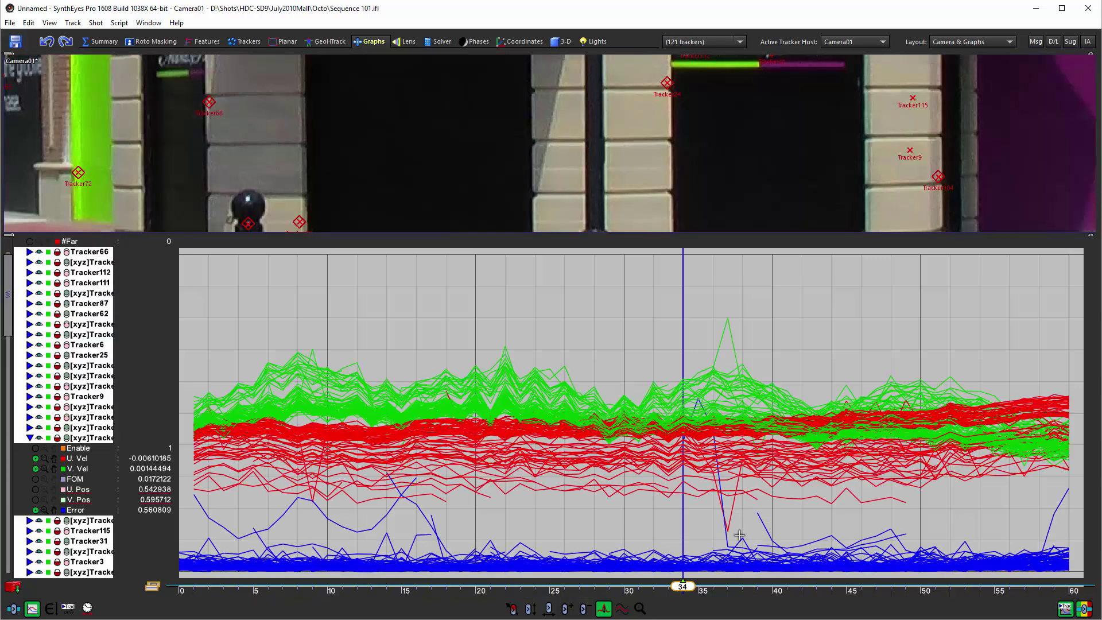
{"action": "left_click", "coordinate": [763, 523]}
{"action": "key", "text": "ctrl+z"}
{"action": "left_click", "coordinate": [759, 517]}
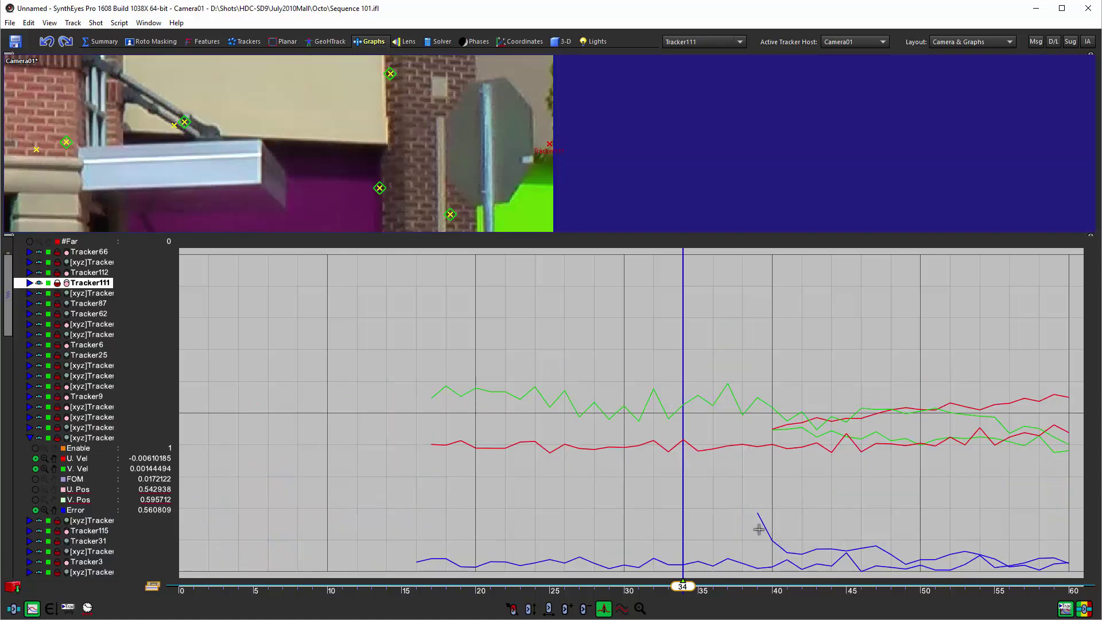
{"action": "left_click", "coordinate": [31, 438]}
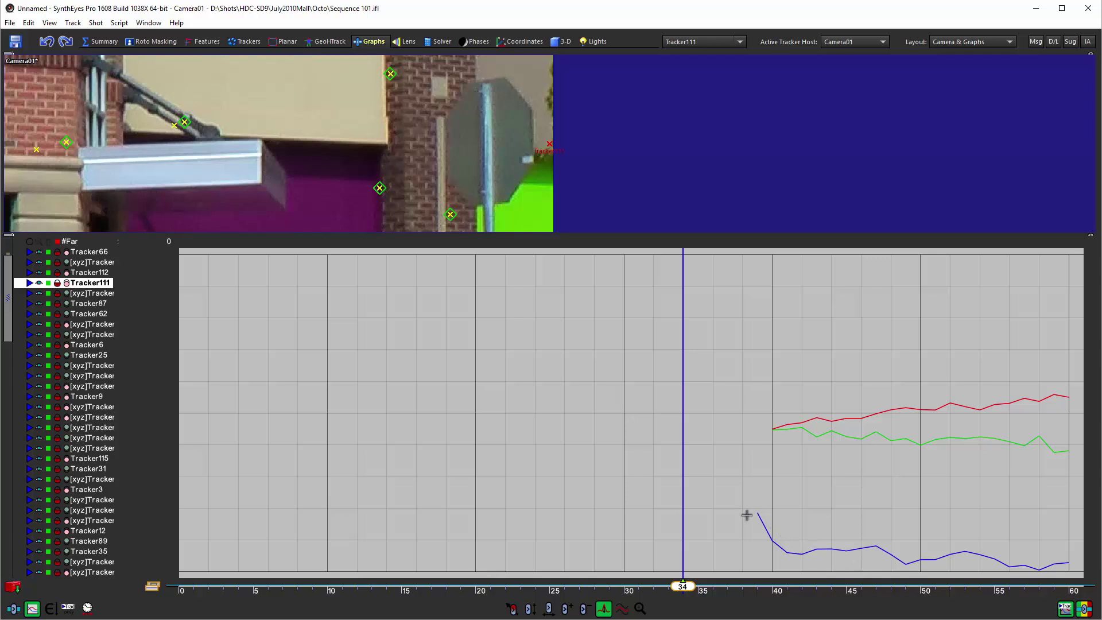
Delete Tracker111's glitchy frame-39 key so its track starts at frame 40, then show all trackers
{"action": "mouse_move", "coordinate": [754, 594]}
{"action": "left_mouse_down"}
{"action": "mouse_move", "coordinate": [745, 590]}
{"action": "mouse_move", "coordinate": [786, 588]}
{"action": "mouse_move", "coordinate": [710, 588]}
{"action": "mouse_move", "coordinate": [993, 590]}
{"action": "mouse_move", "coordinate": [666, 589]}
{"action": "mouse_move", "coordinate": [886, 602]}
{"action": "mouse_move", "coordinate": [713, 603]}
{"action": "mouse_move", "coordinate": [764, 607]}
{"action": "left_mouse_up"}
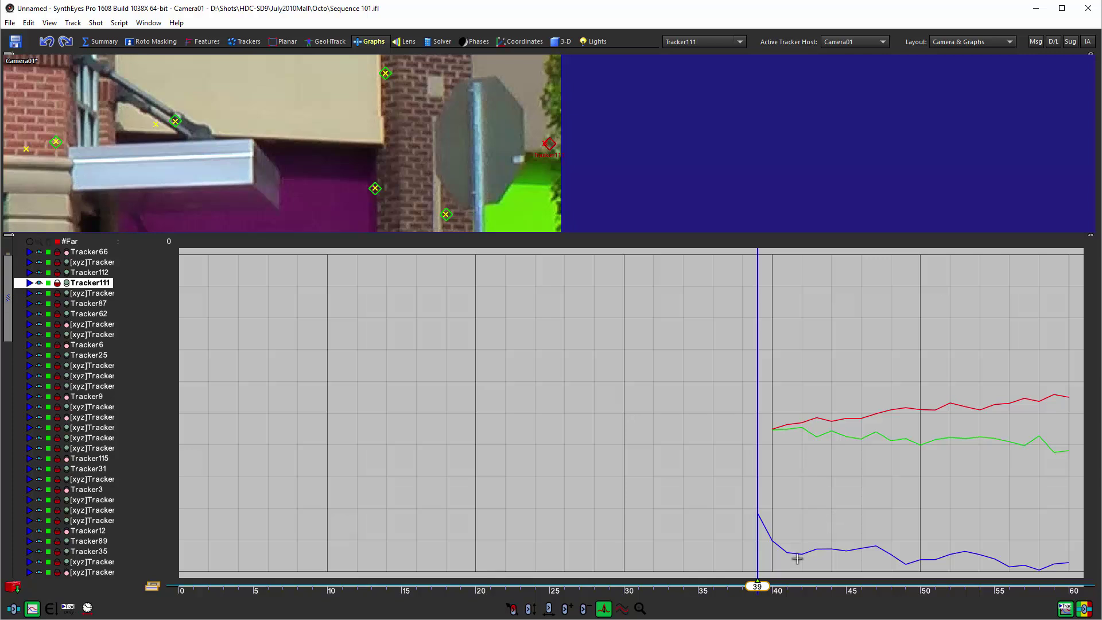
{"action": "left_click", "coordinate": [757, 515]}
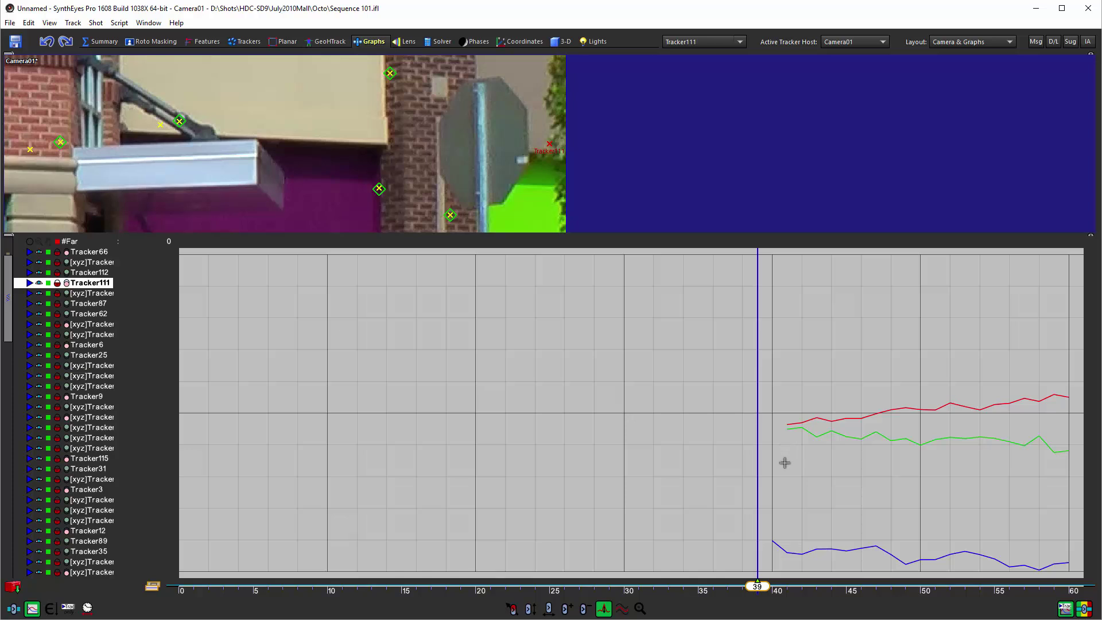
{"action": "key", "text": "ctrl+z"}
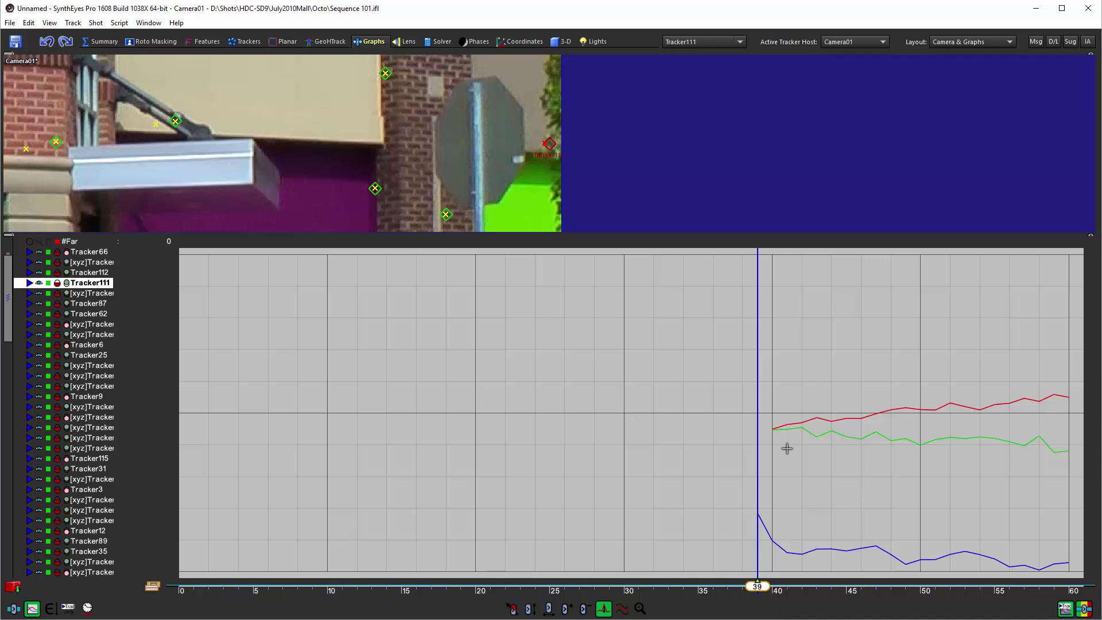
{"action": "left_click", "coordinate": [772, 429]}
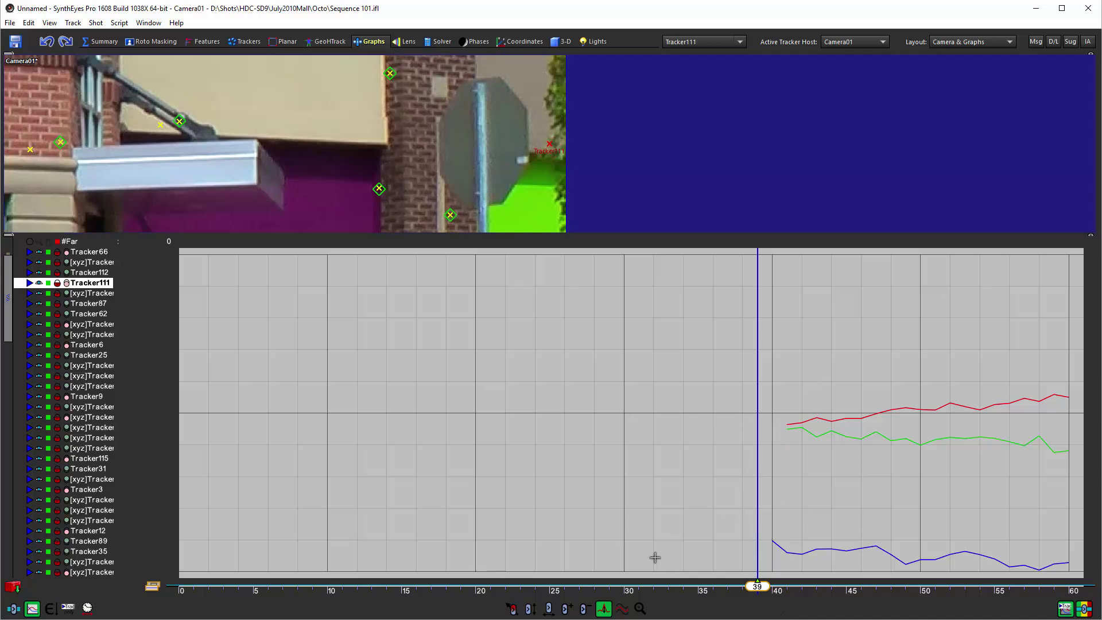
{"action": "left_click", "coordinate": [606, 612]}
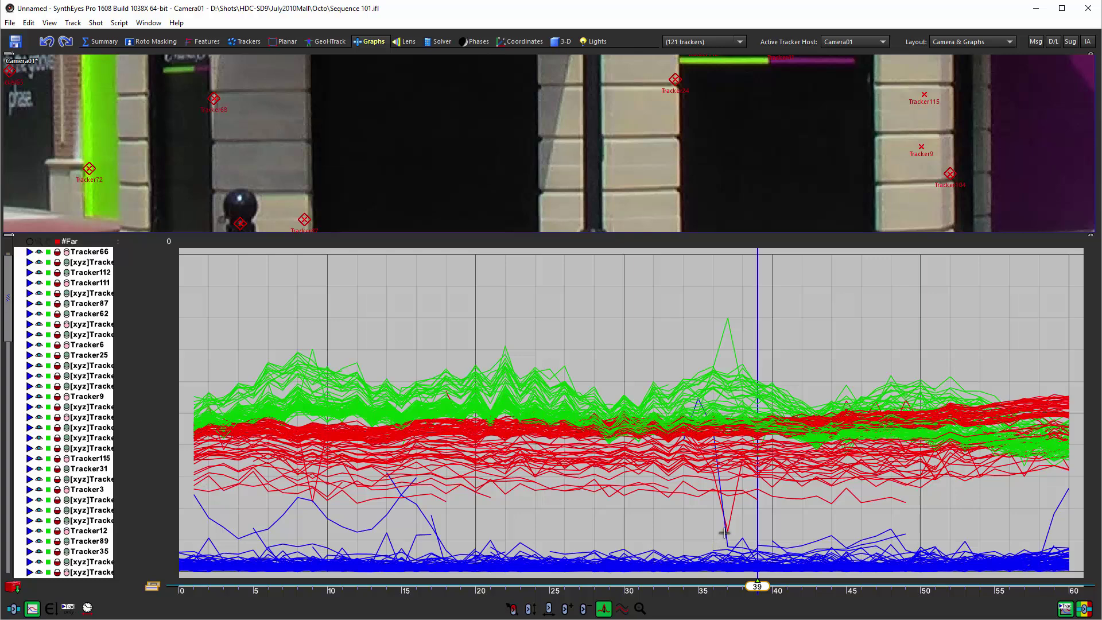
Remove Tracker105's first points near frames 34–35
{"action": "left_click", "coordinate": [726, 534]}
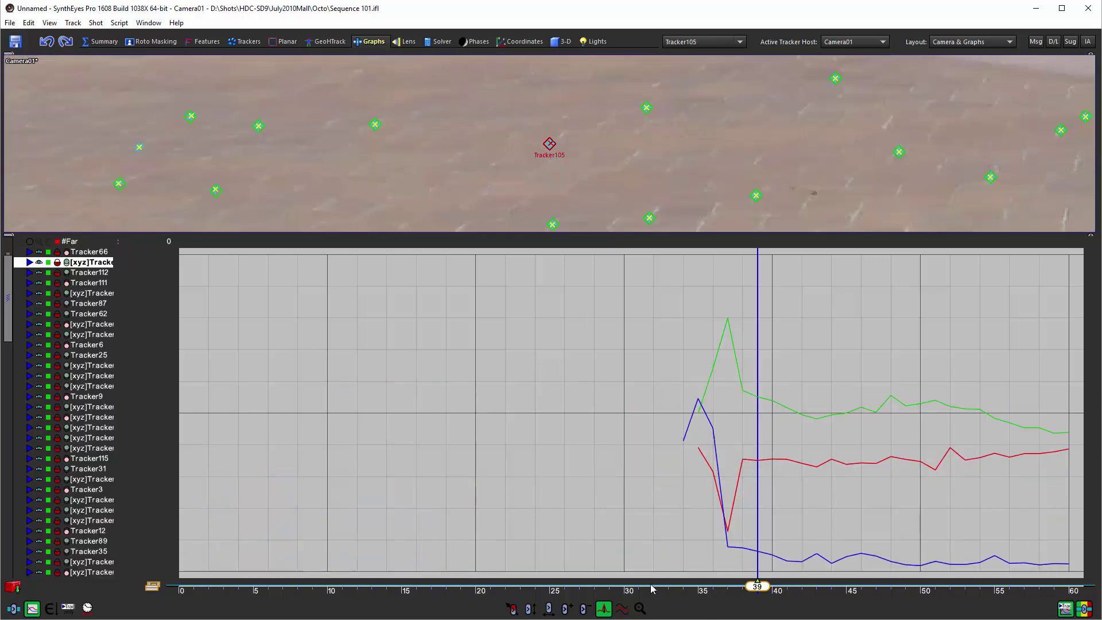
{"action": "left_click_drag", "start_coordinate": [746, 591], "coordinate": [609, 603]}
{"action": "mouse_move", "coordinate": [689, 441]}
{"action": "left_mouse_down"}
{"action": "mouse_move", "coordinate": [713, 365]}
{"action": "mouse_move", "coordinate": [676, 383]}
{"action": "mouse_move", "coordinate": [700, 386]}
{"action": "mouse_move", "coordinate": [712, 368]}
{"action": "mouse_move", "coordinate": [745, 510]}
{"action": "mouse_move", "coordinate": [728, 526]}
{"action": "left_mouse_up"}
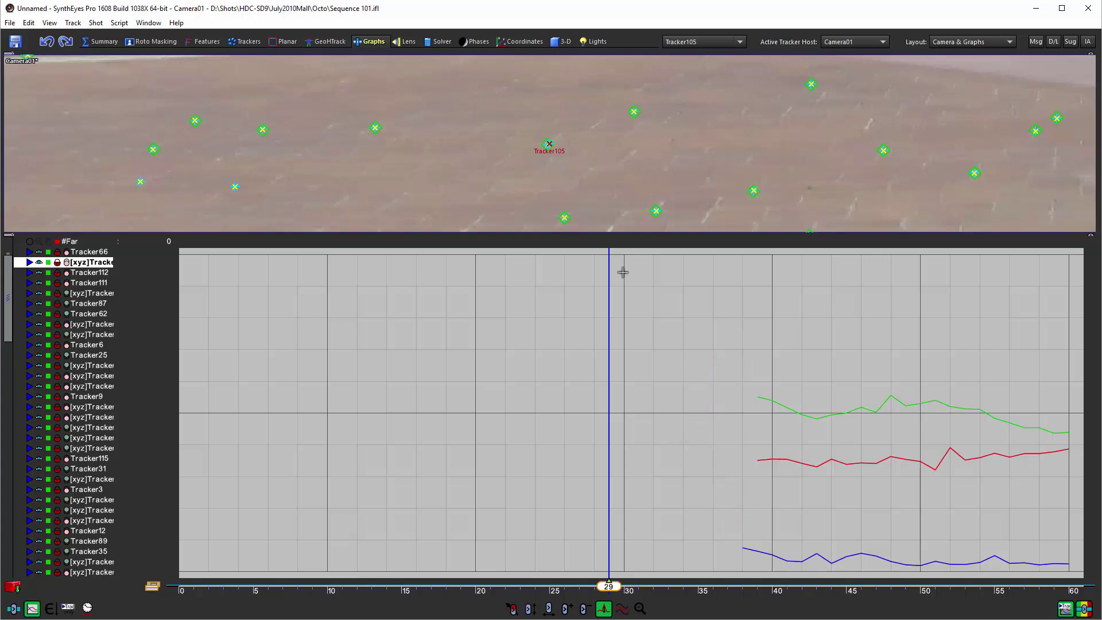
Delete Tracker87's glitchy keys at frames 14–18, then reselect all trackers
{"action": "key", "text": "ctrl+a"}
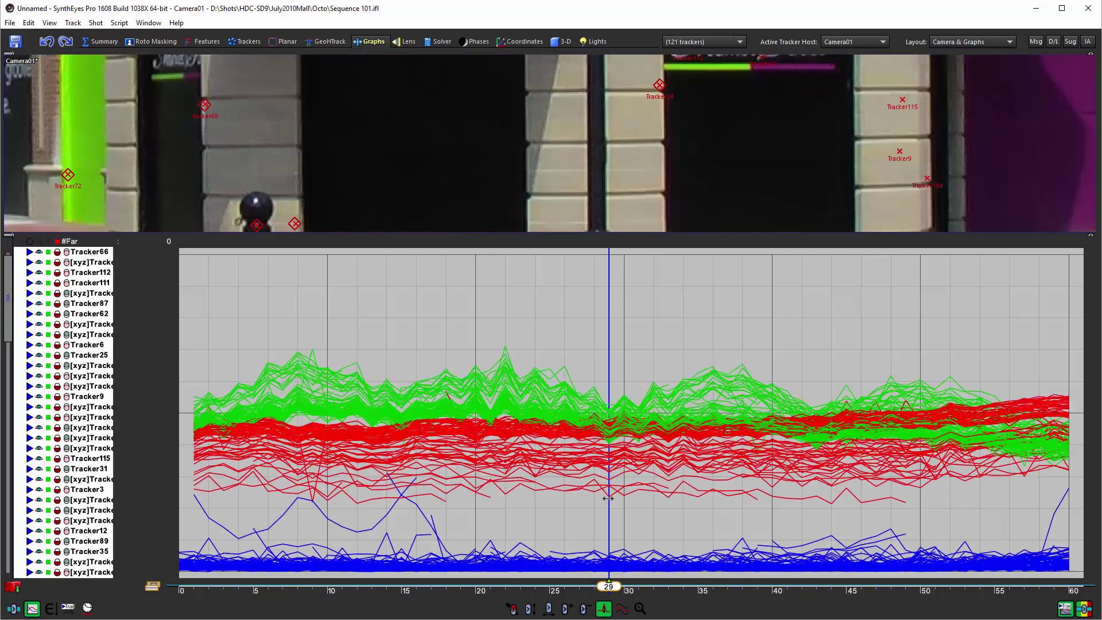
{"action": "left_click", "coordinate": [421, 515]}
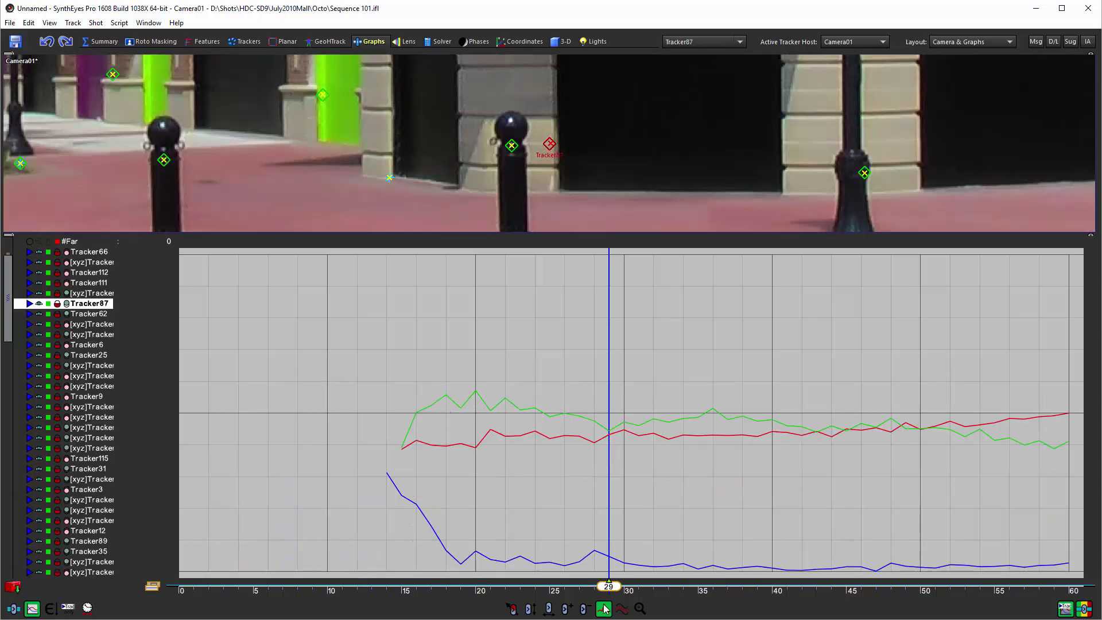
{"action": "left_click_drag", "start_coordinate": [606, 587], "coordinate": [476, 597]}
{"action": "left_click", "coordinate": [386, 471]}
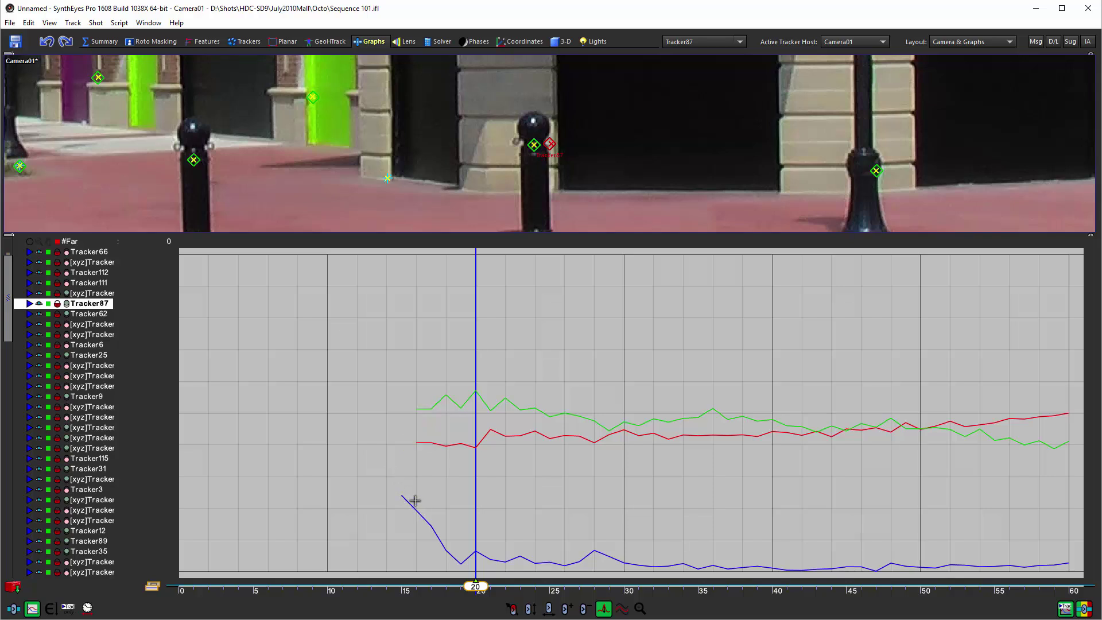
{"action": "left_click", "coordinate": [410, 506]}
{"action": "left_click", "coordinate": [429, 522]}
{"action": "left_click", "coordinate": [431, 525]}
{"action": "key", "text": "ctrl+a"}
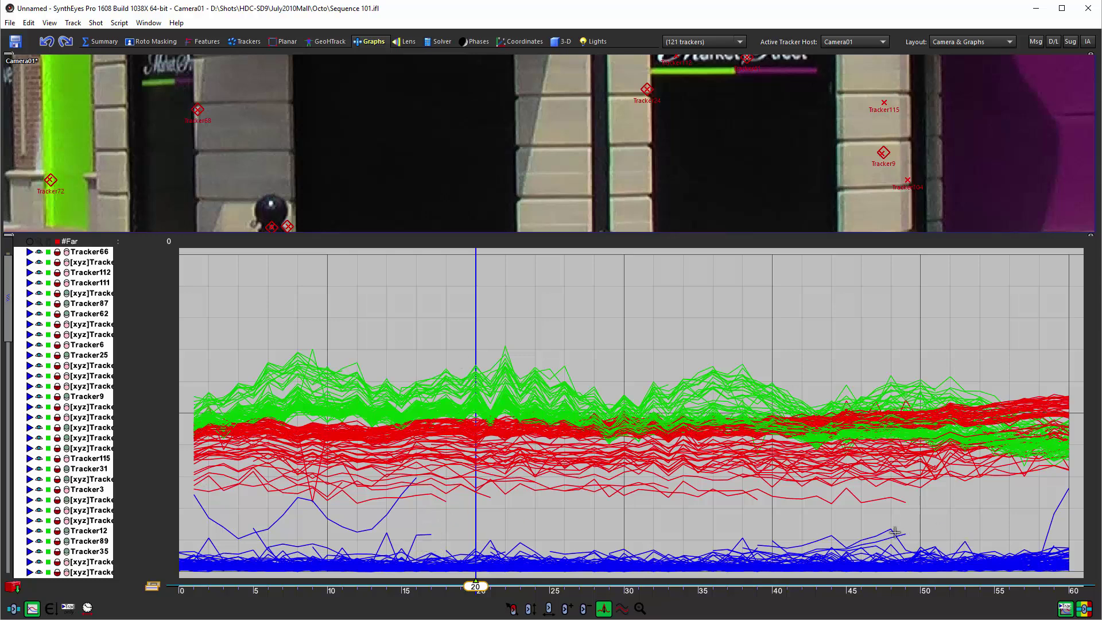
Erase Tracker62's error spike at frames 58–60
{"action": "left_click", "coordinate": [386, 535]}
{"action": "left_click", "coordinate": [1063, 497]}
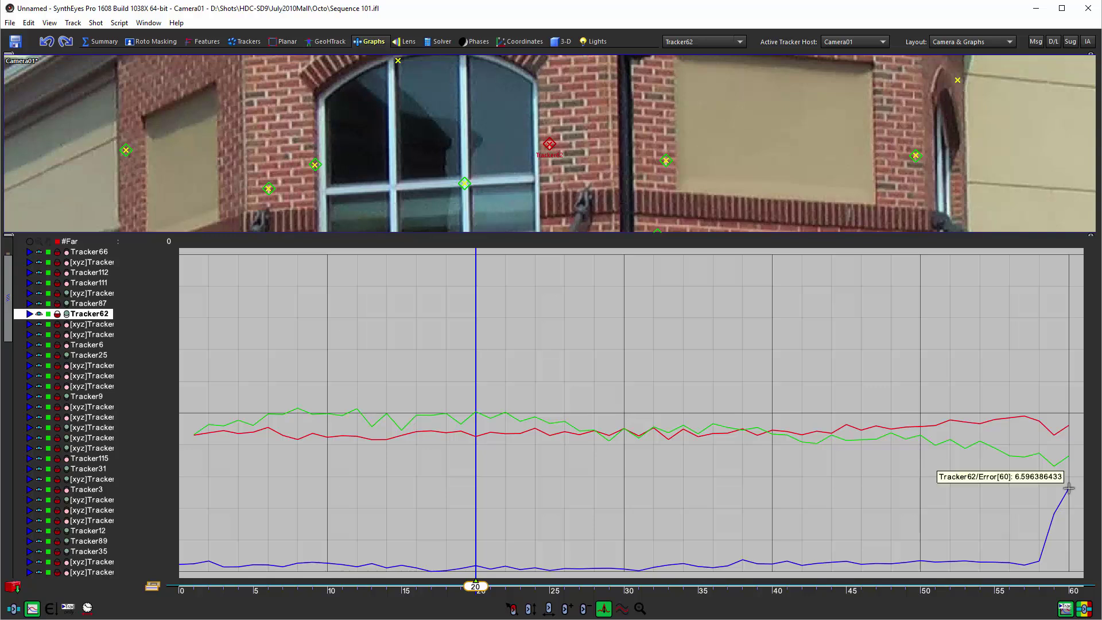
{"action": "left_click_drag", "start_coordinate": [1069, 489], "coordinate": [1052, 517]}
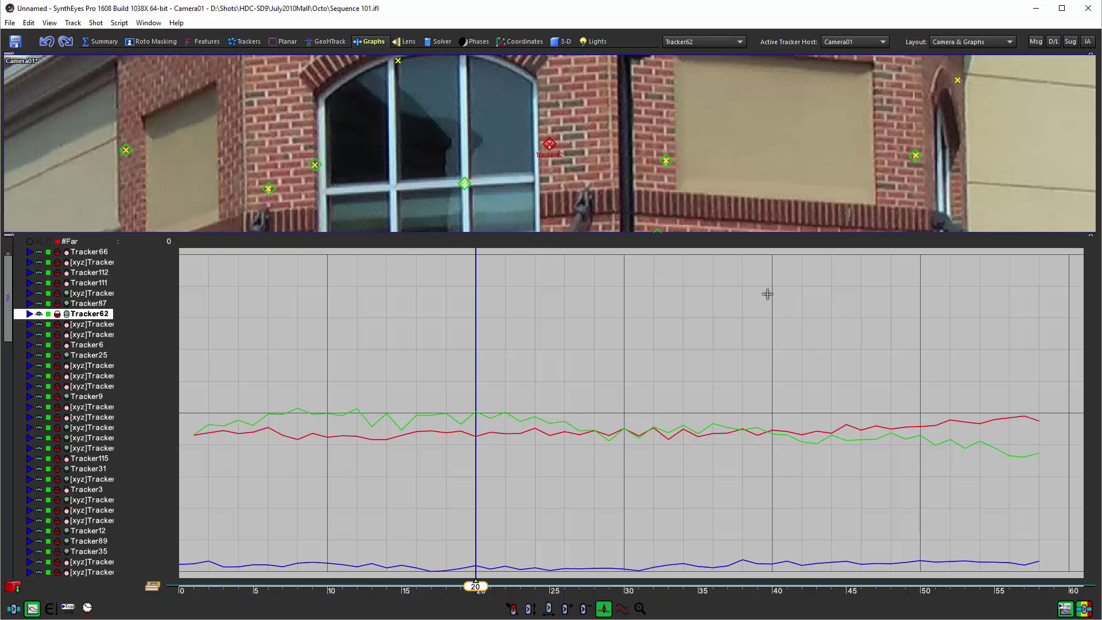
Split Tracker66 at its frame-9 glitch instead of de-glitching it, making 122 trackers
{"action": "key", "text": "ctrl+a"}
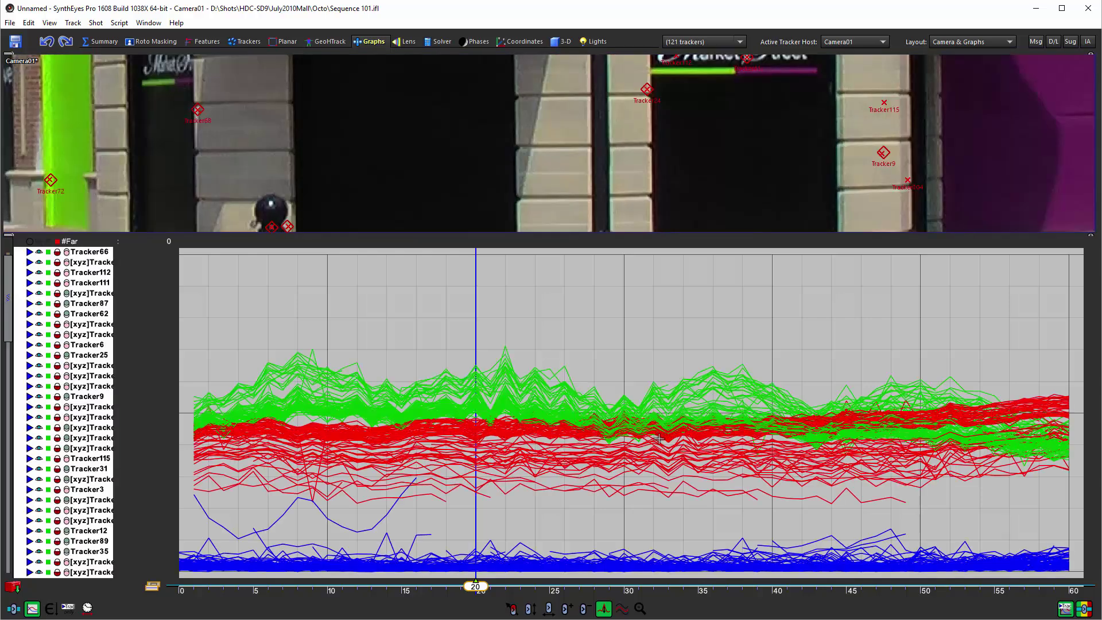
{"action": "left_click", "coordinate": [386, 514]}
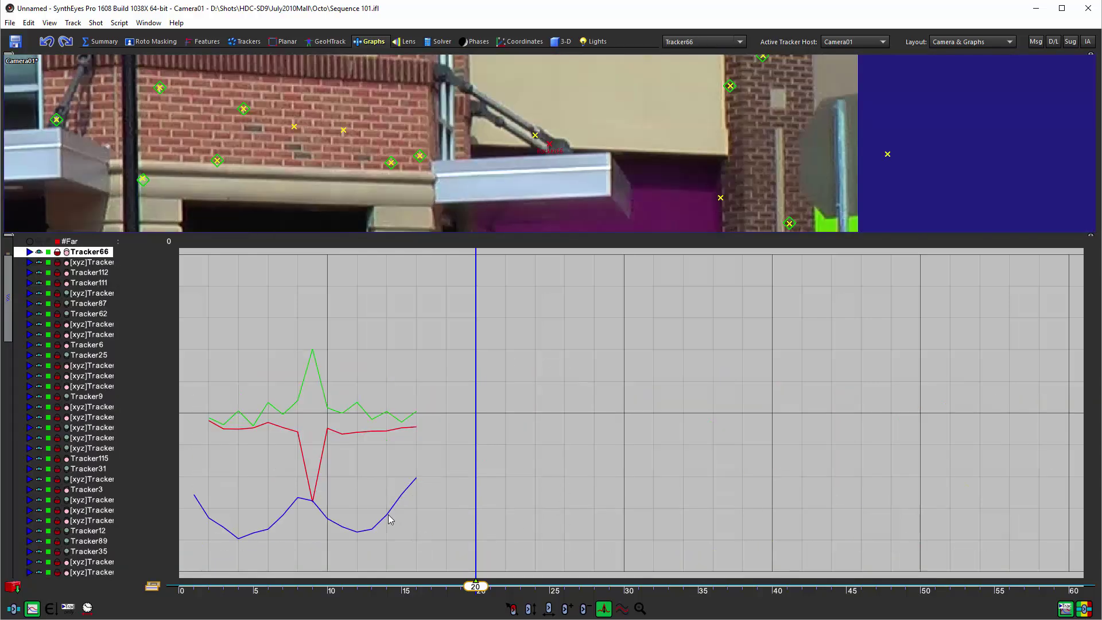
{"action": "left_click", "coordinate": [310, 349]}
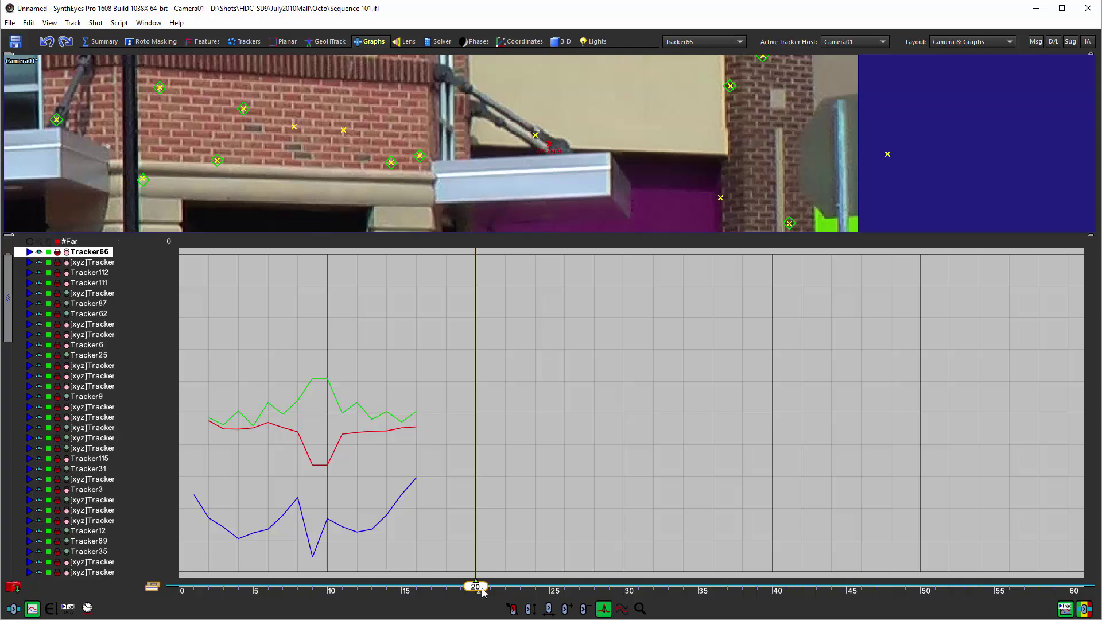
{"action": "mouse_move", "coordinate": [482, 590]}
{"action": "left_mouse_down"}
{"action": "mouse_move", "coordinate": [300, 586]}
{"action": "mouse_move", "coordinate": [491, 587]}
{"action": "left_mouse_up"}
{"action": "left_click", "coordinate": [401, 591]}
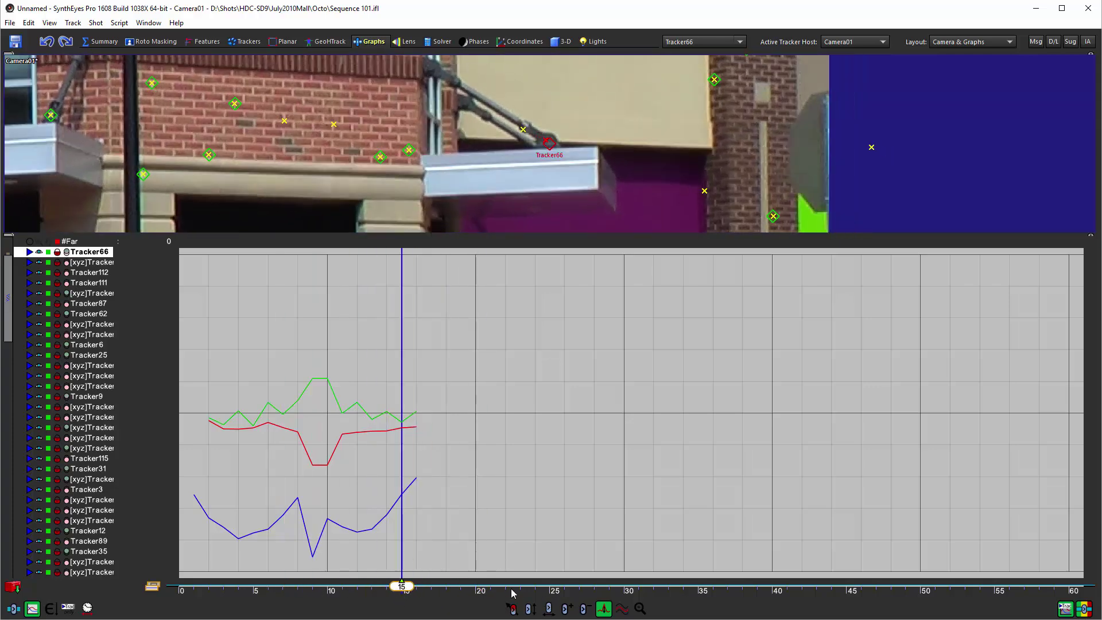
{"action": "left_click", "coordinate": [511, 607]}
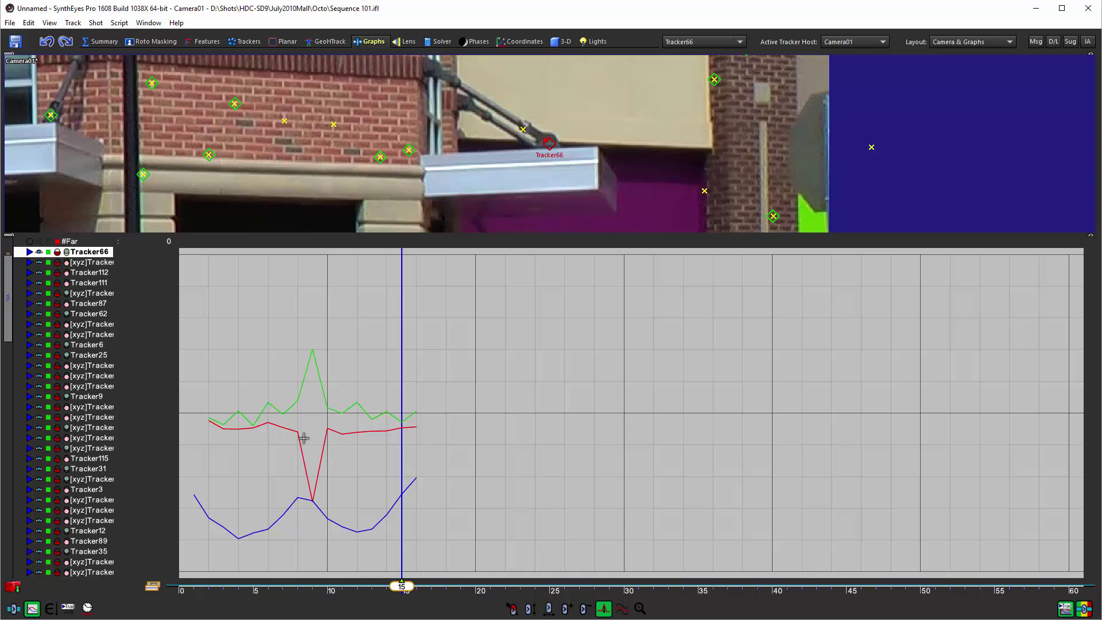
{"action": "left_click", "coordinate": [313, 353]}
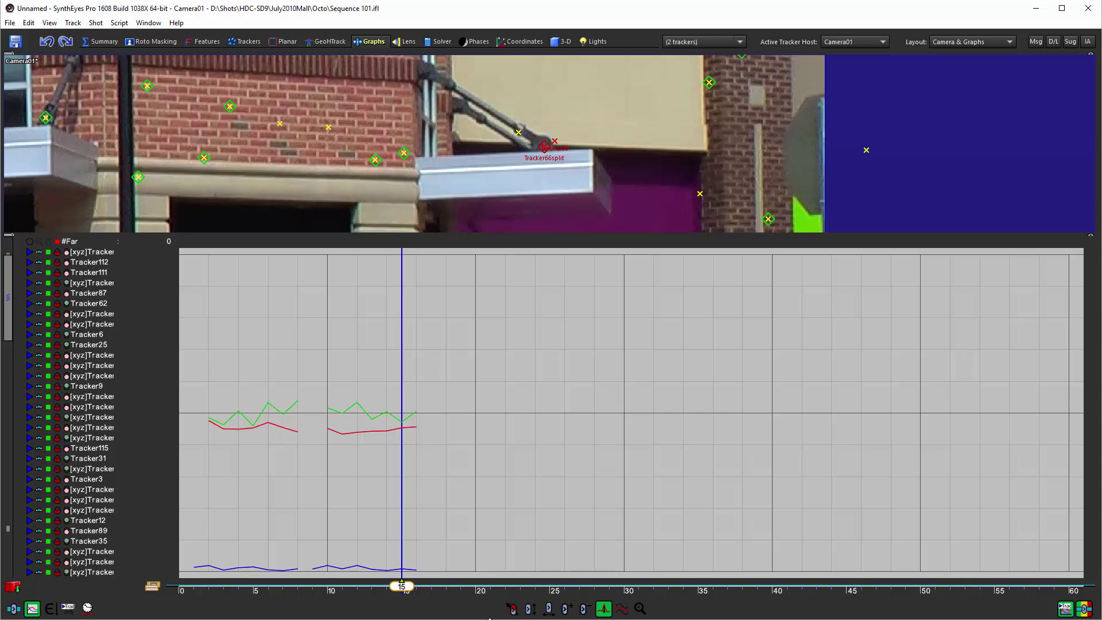
{"action": "key", "text": "ctrl+a"}
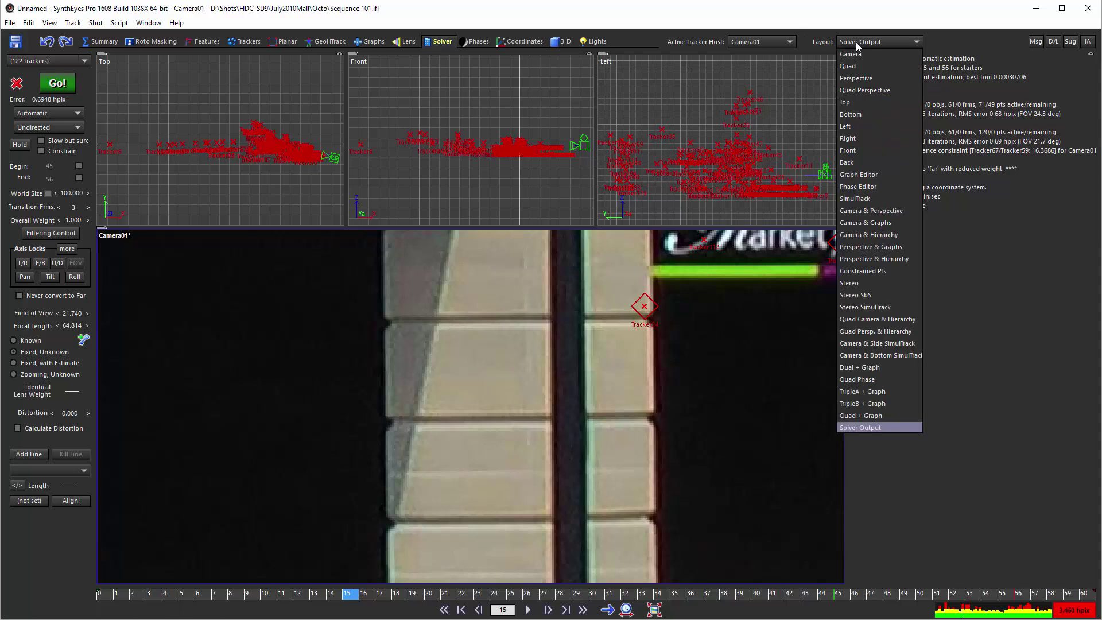
Plot only Camera01's Solved Velocity channels and rescale the X/Y/Z/Distance and pan/tilt/roll curves
{"action": "left_click", "coordinate": [858, 177]}
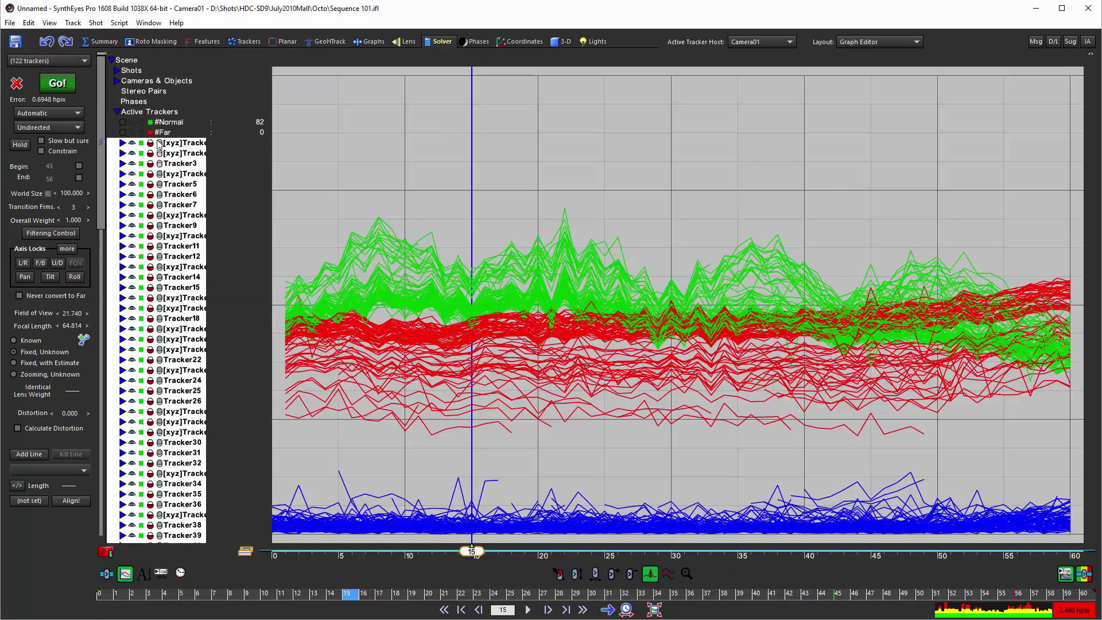
{"action": "left_click", "coordinate": [116, 81]}
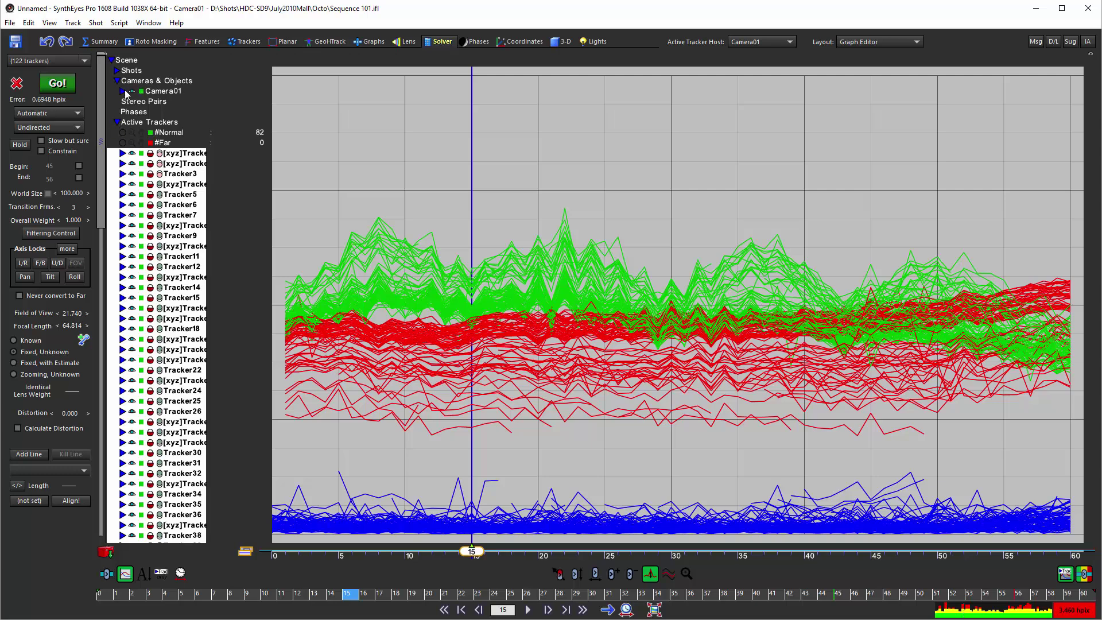
{"action": "left_click", "coordinate": [122, 91]}
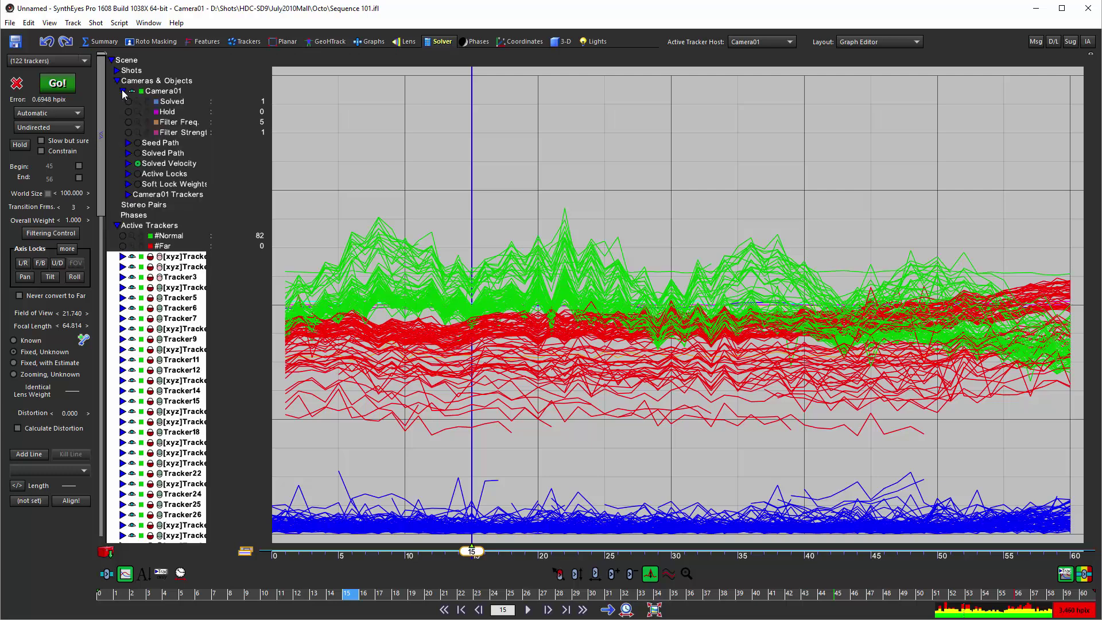
{"action": "left_click", "coordinate": [129, 163]}
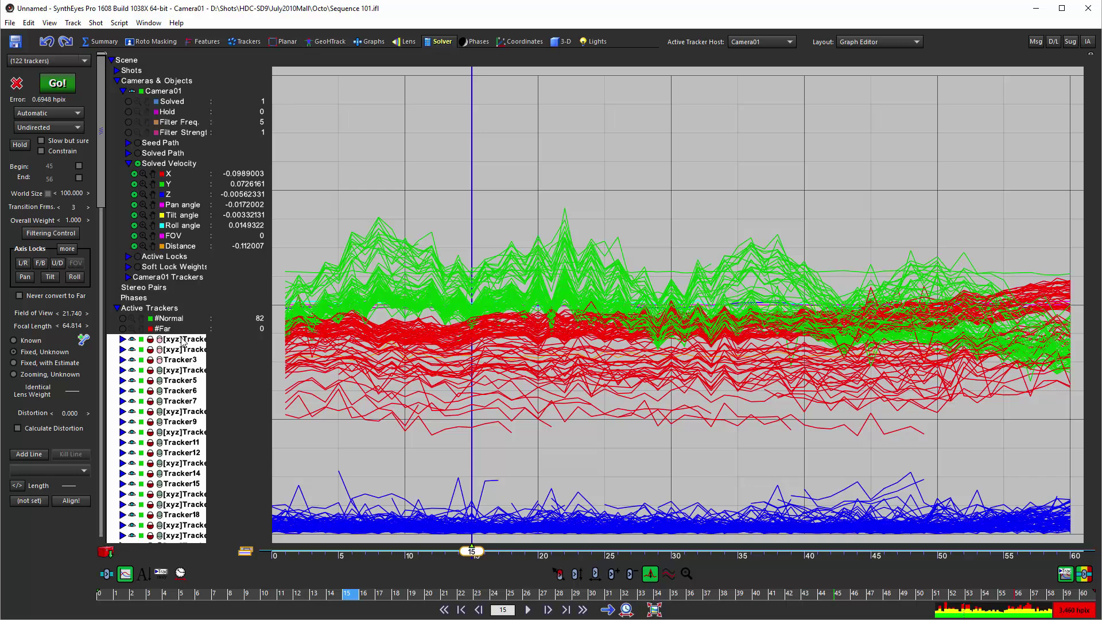
{"action": "left_click", "coordinate": [243, 361]}
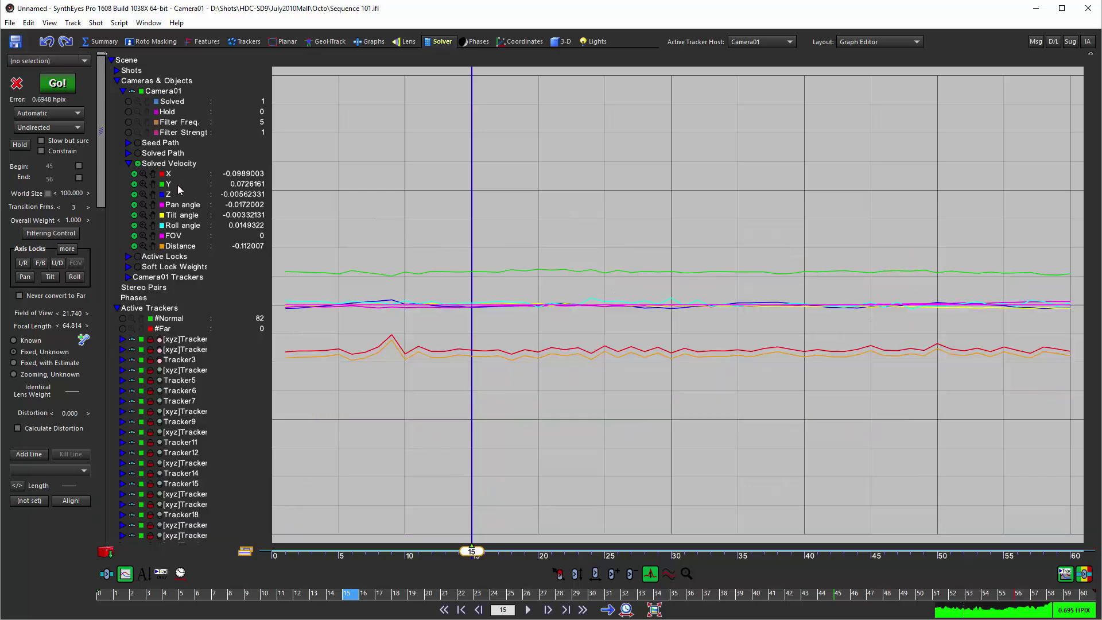
{"action": "double_click", "coordinate": [142, 194]}
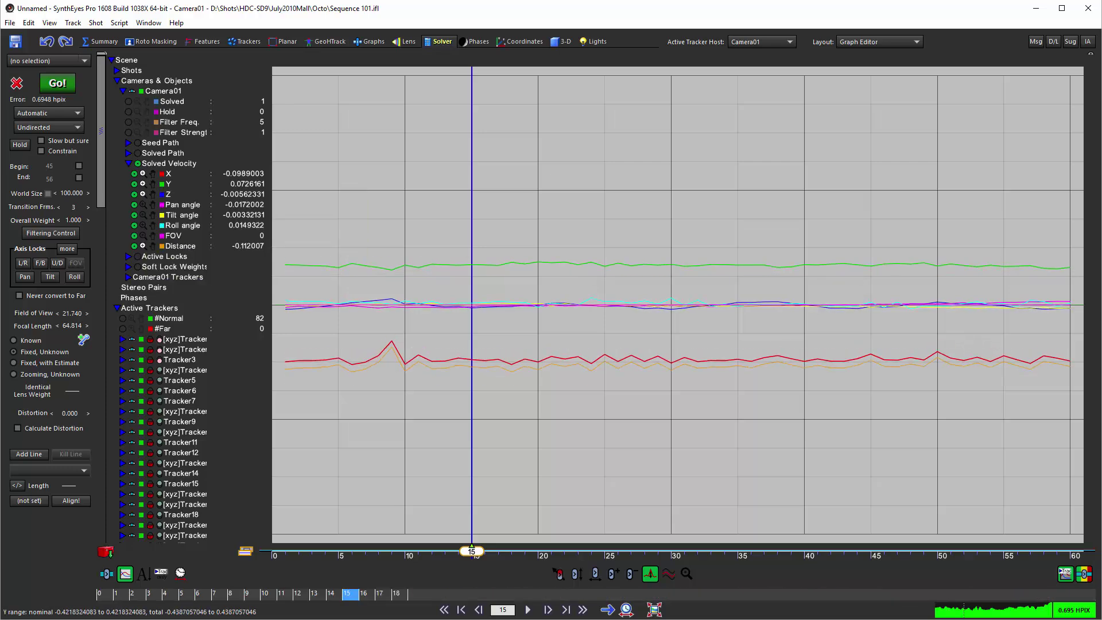
{"action": "double_click", "coordinate": [143, 225]}
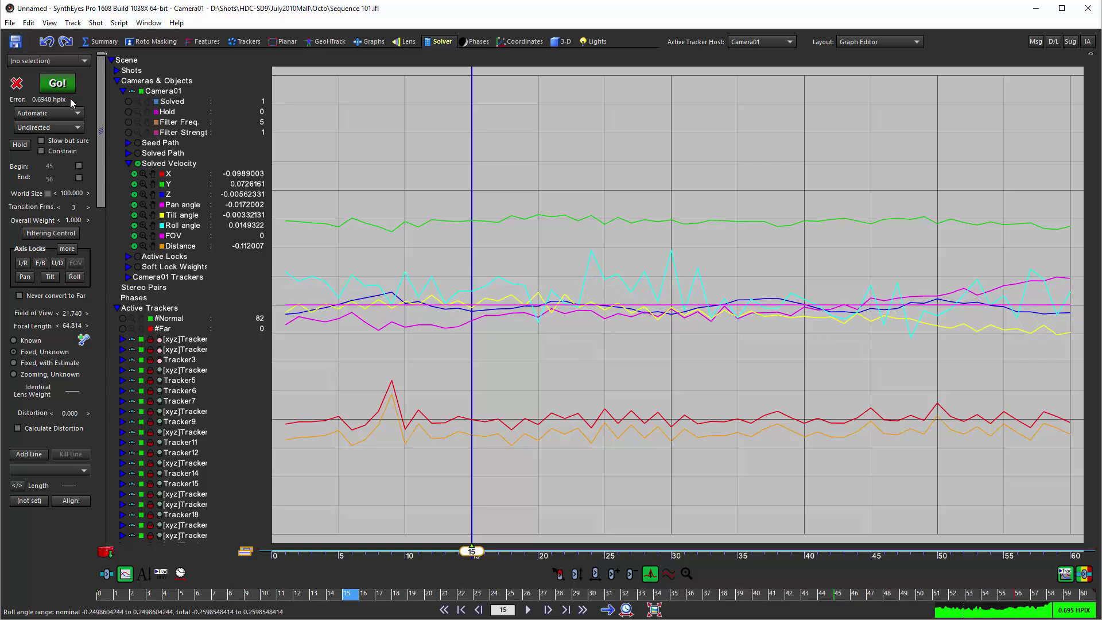
Re-solve the camera to 0.5724 hpix, compare velocity curves before and after, then reselect all trackers
{"action": "left_click", "coordinate": [57, 85]}
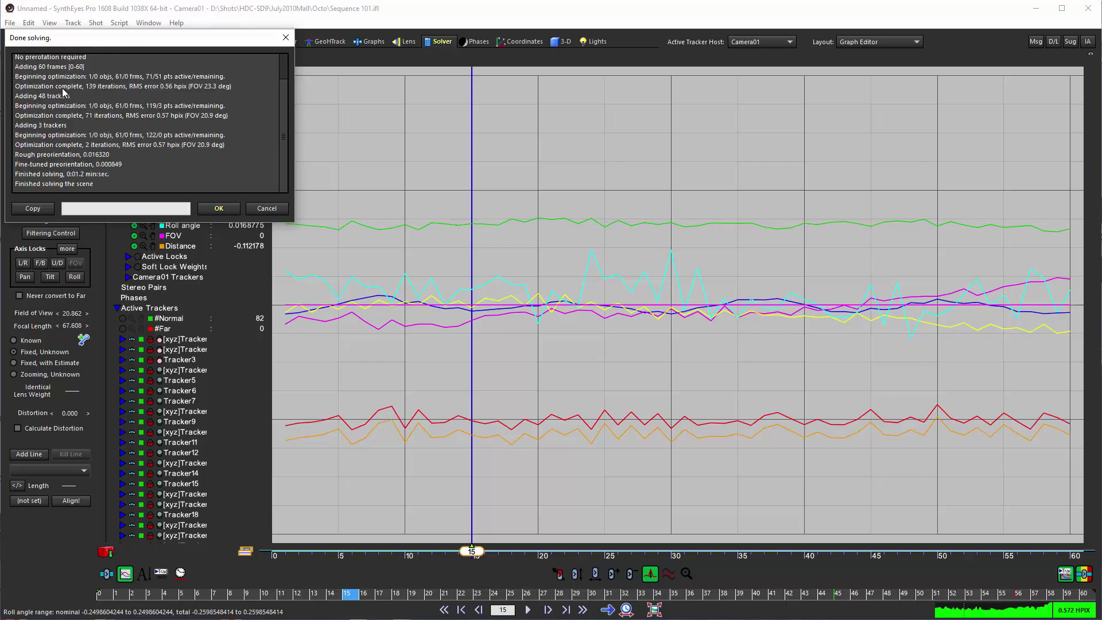
{"action": "left_click", "coordinate": [217, 208]}
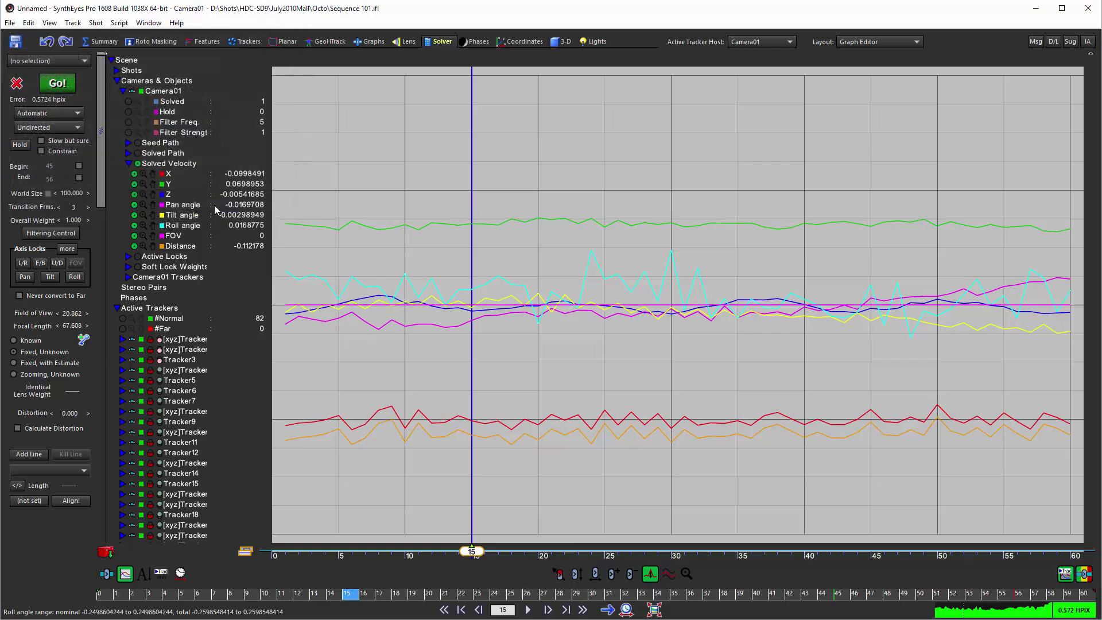
{"action": "left_click", "coordinate": [45, 45]}
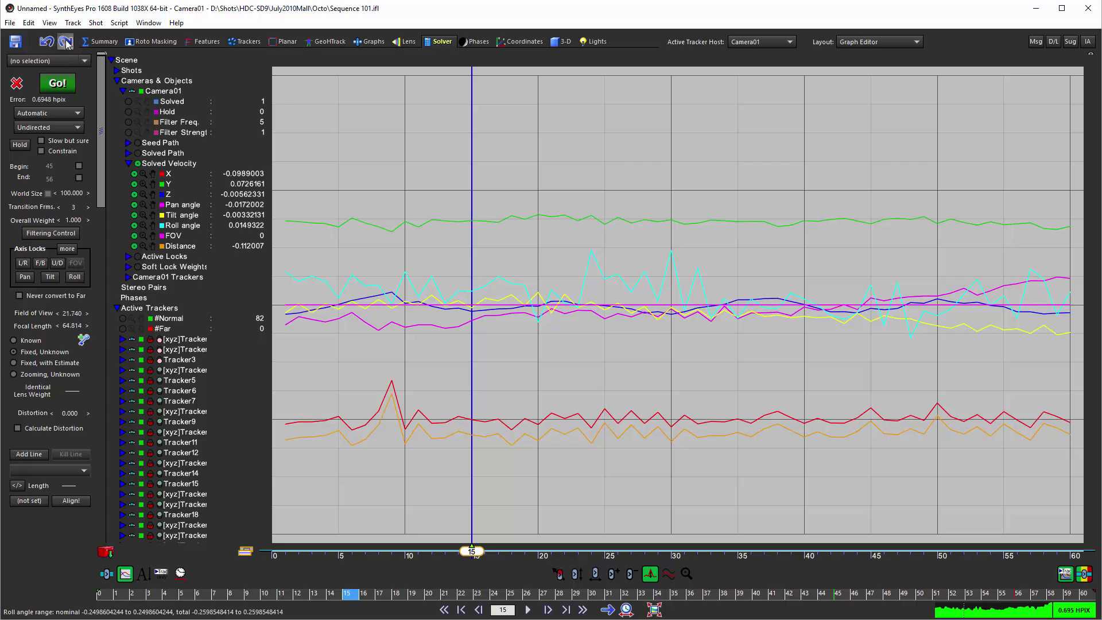
{"action": "left_click", "coordinate": [66, 43]}
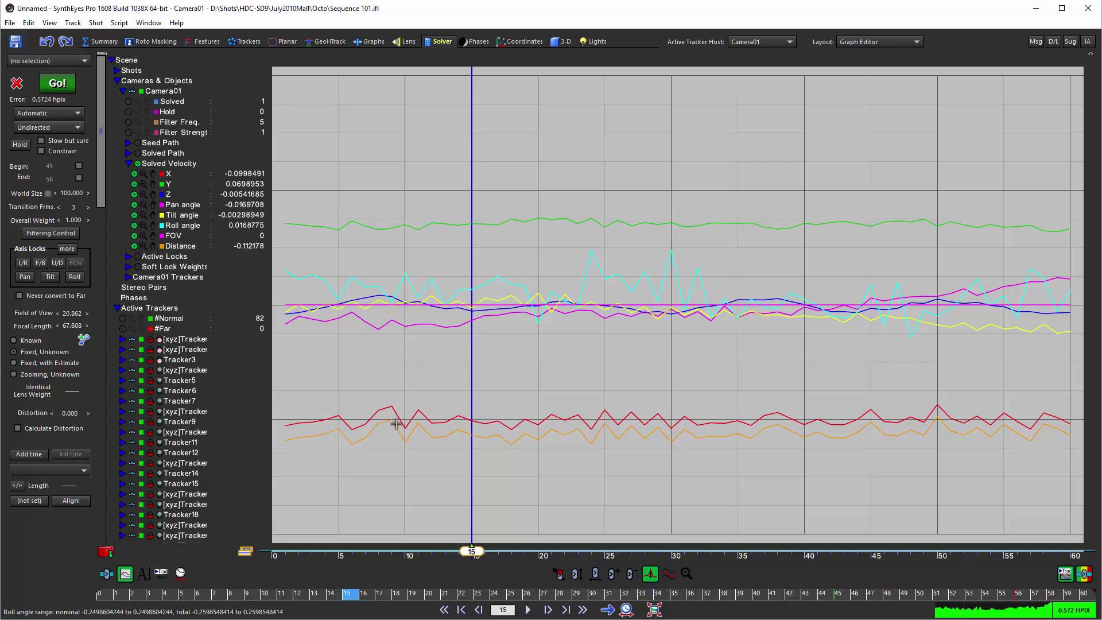
{"action": "left_click", "coordinate": [46, 43]}
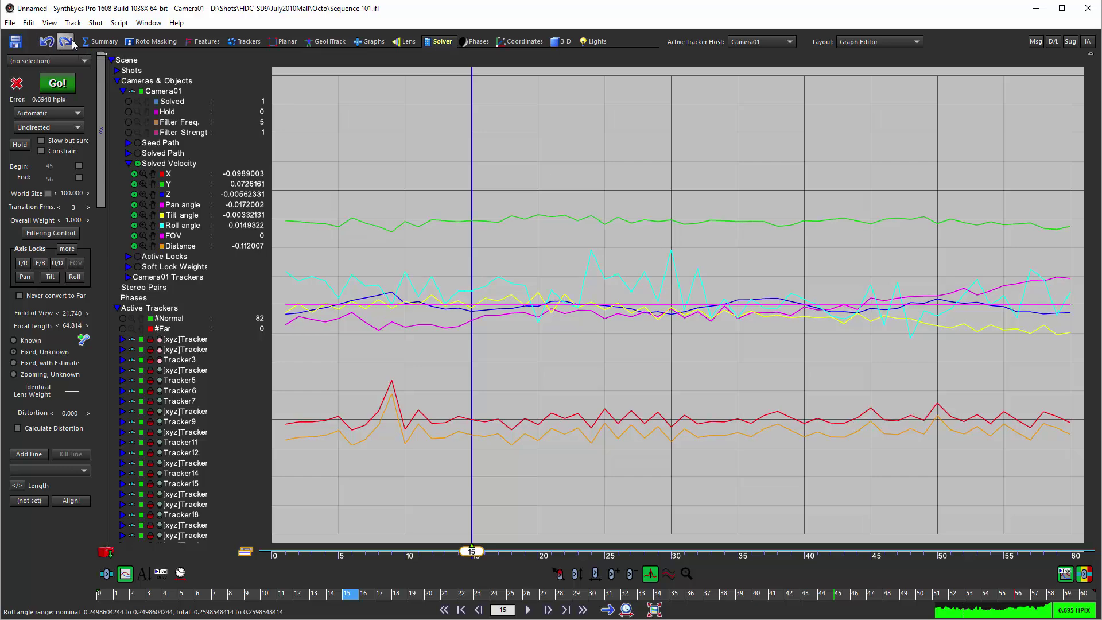
{"action": "left_click", "coordinate": [73, 43]}
{"action": "left_click", "coordinate": [46, 43]}
{"action": "left_click", "coordinate": [66, 43]}
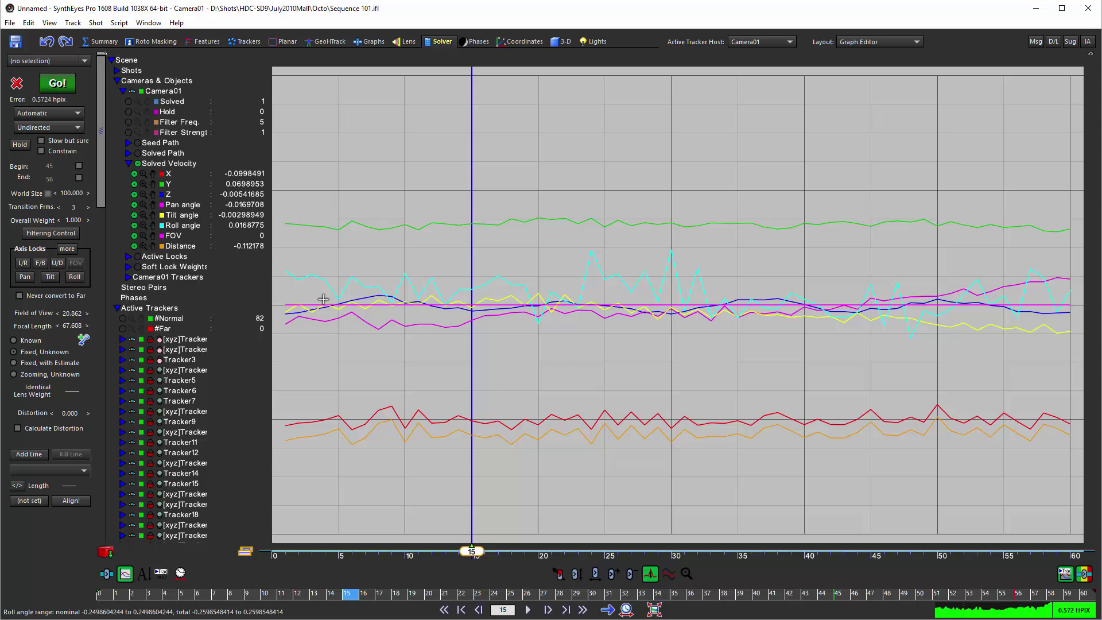
{"action": "key", "text": "ctrl+a"}
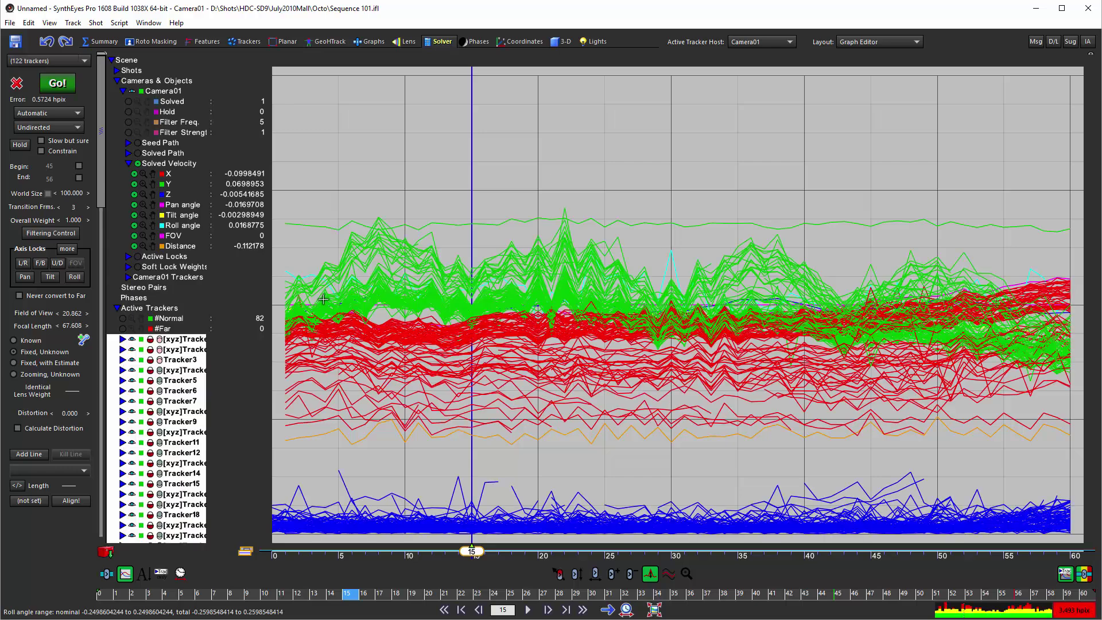